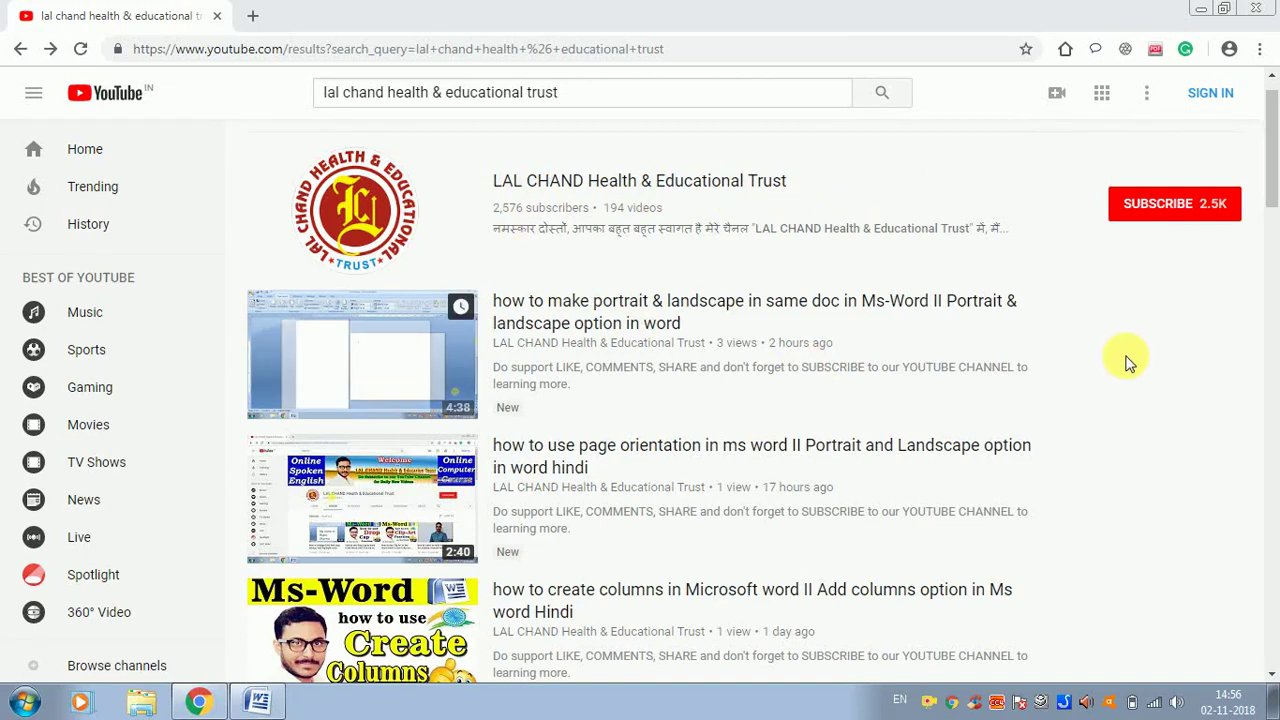
- Bring the blank Word document forward with the Insert tab showing, previewing the Symbol gallery
click(257, 700)
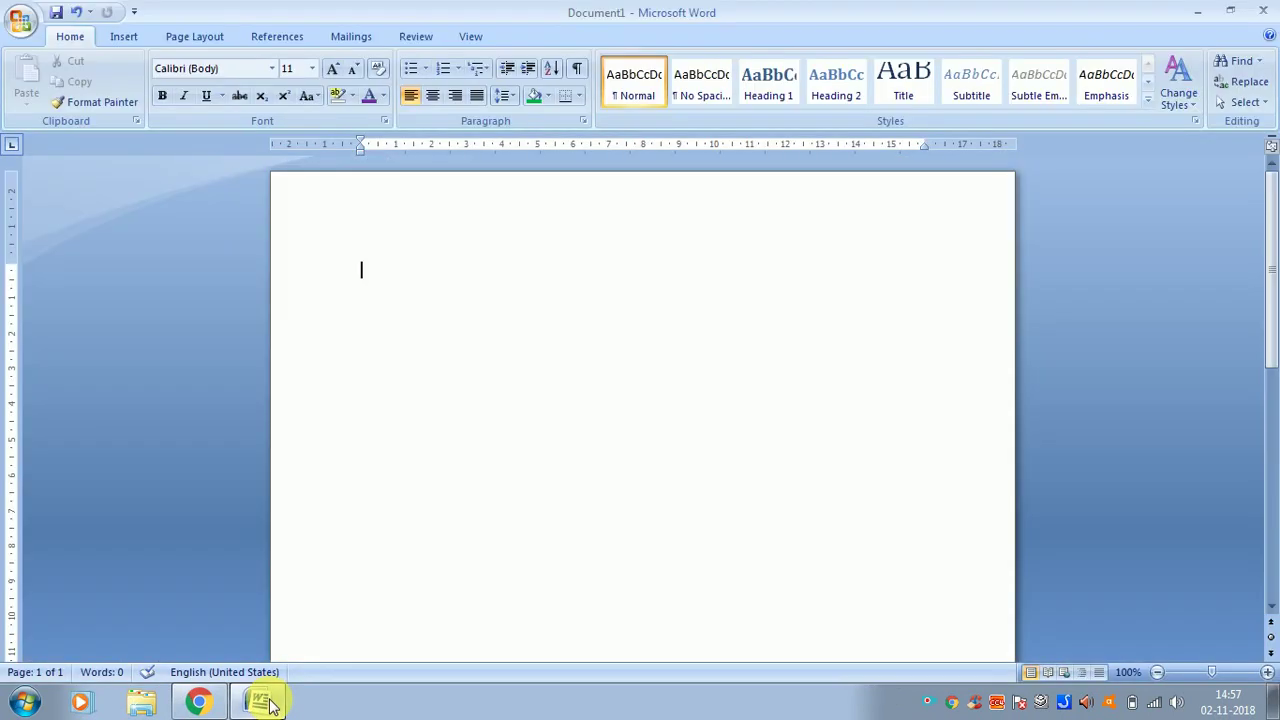
click(128, 40)
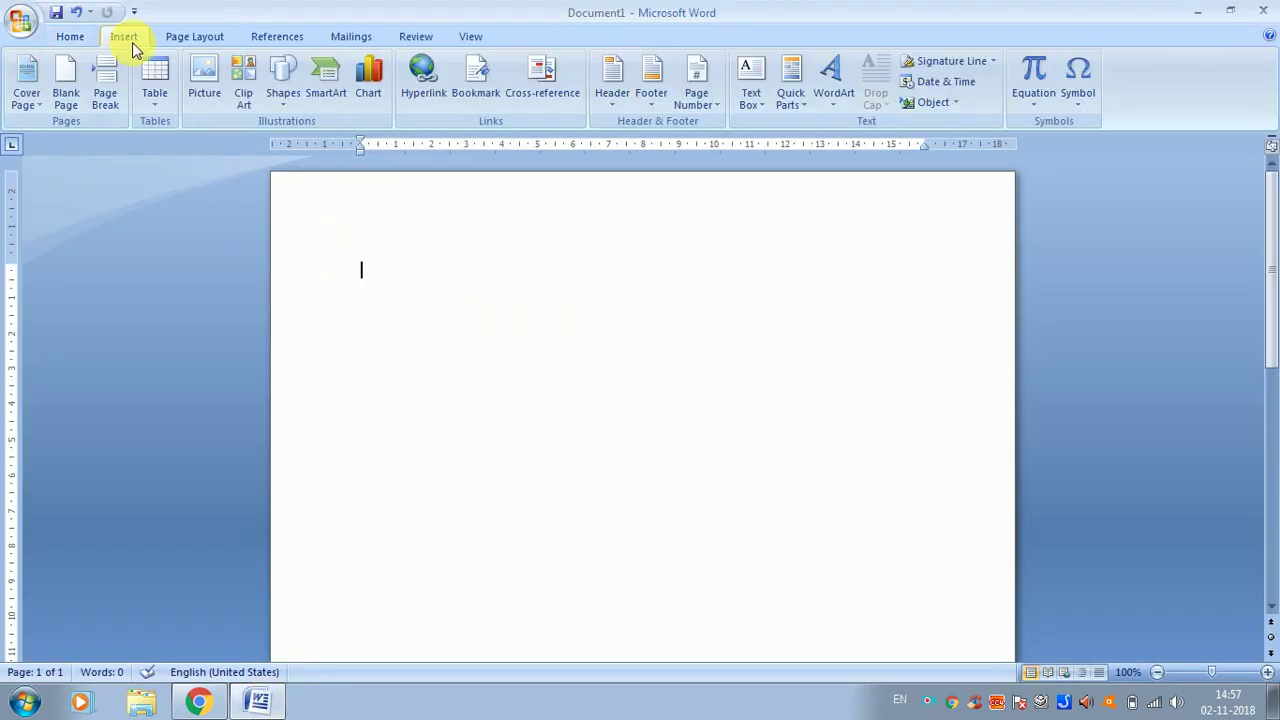
click(1084, 100)
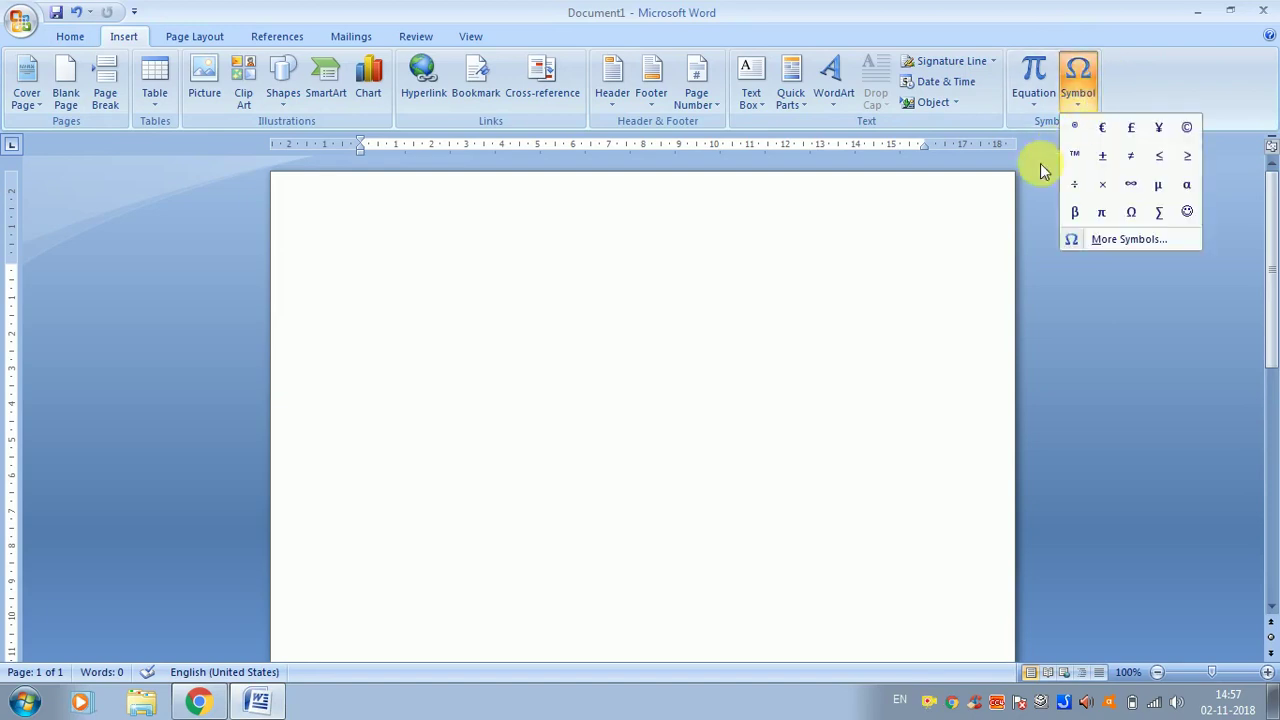
click(977, 253)
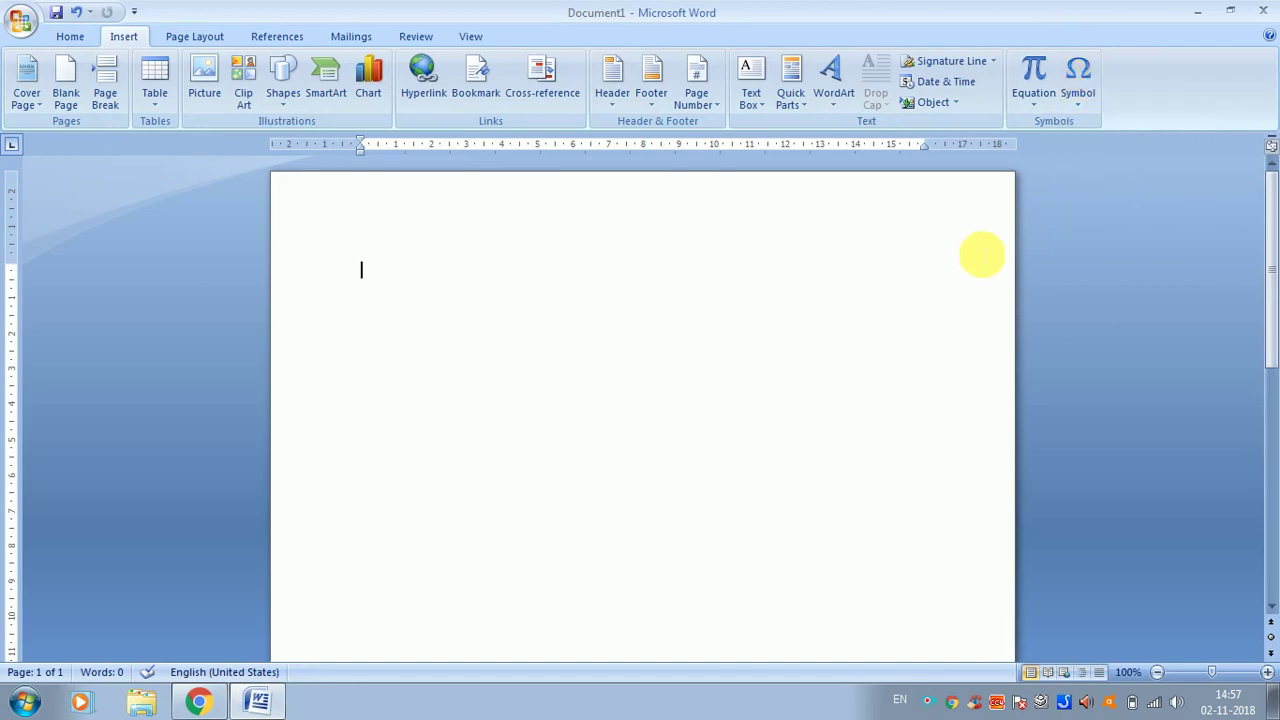
- View the LAL CHAND Health & Educational Trust channel page in Chrome, then return to Word
click(212, 703)
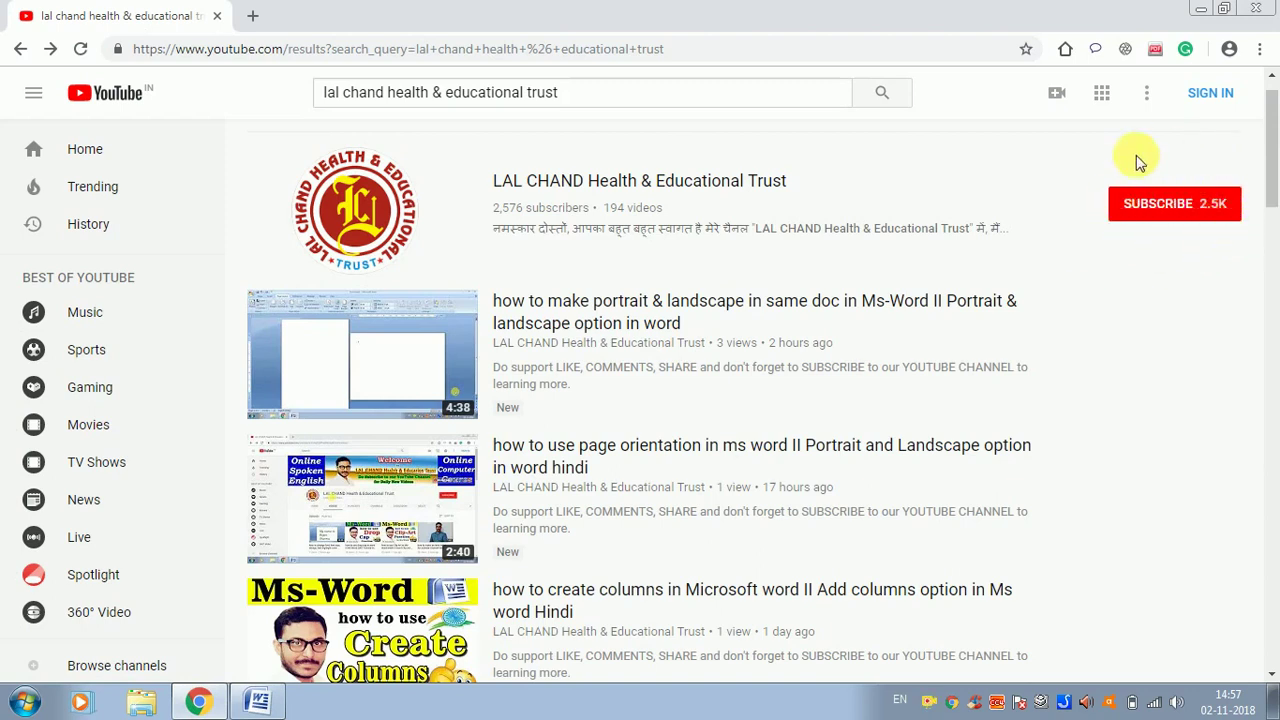
click(778, 187)
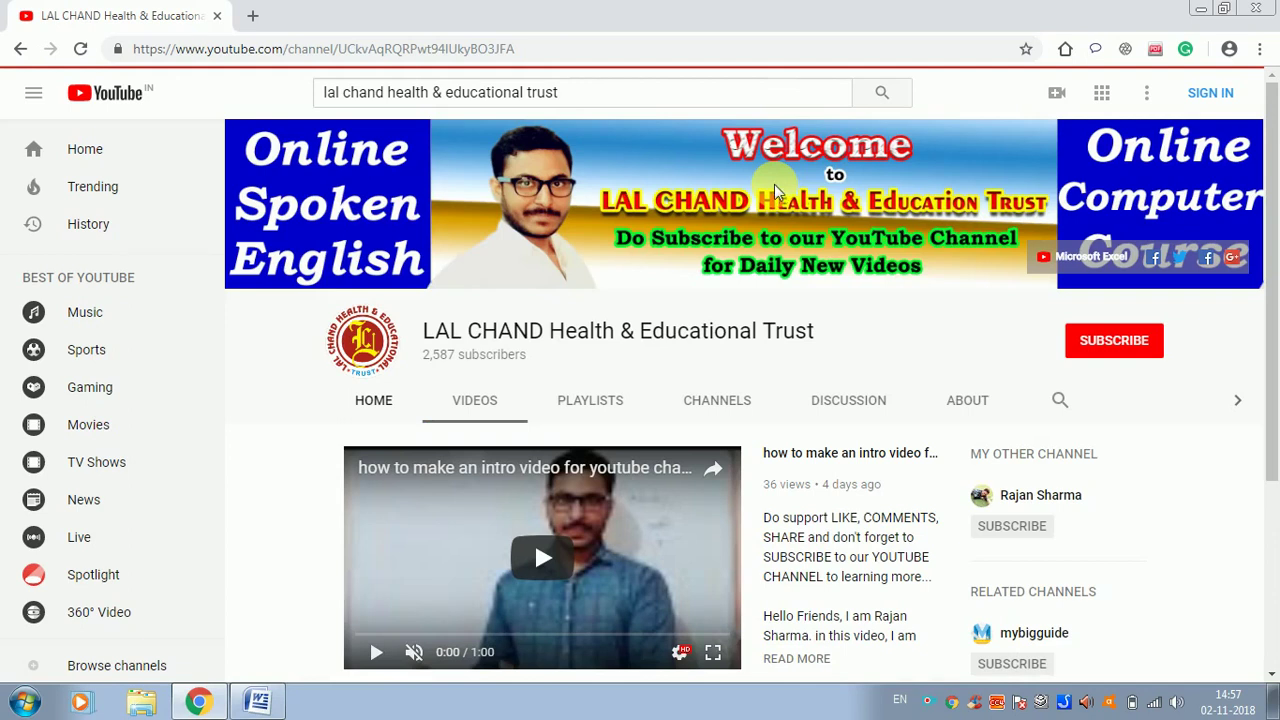
drag(1275, 218, 1277, 270)
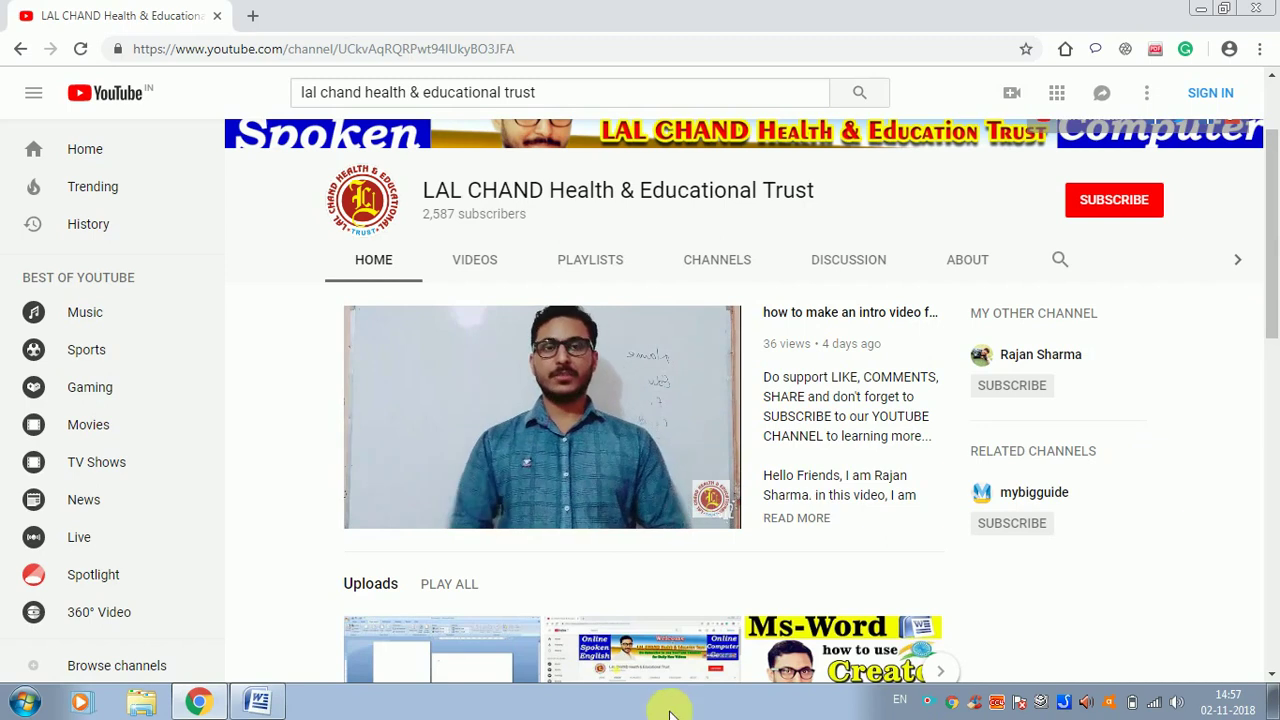
click(257, 702)
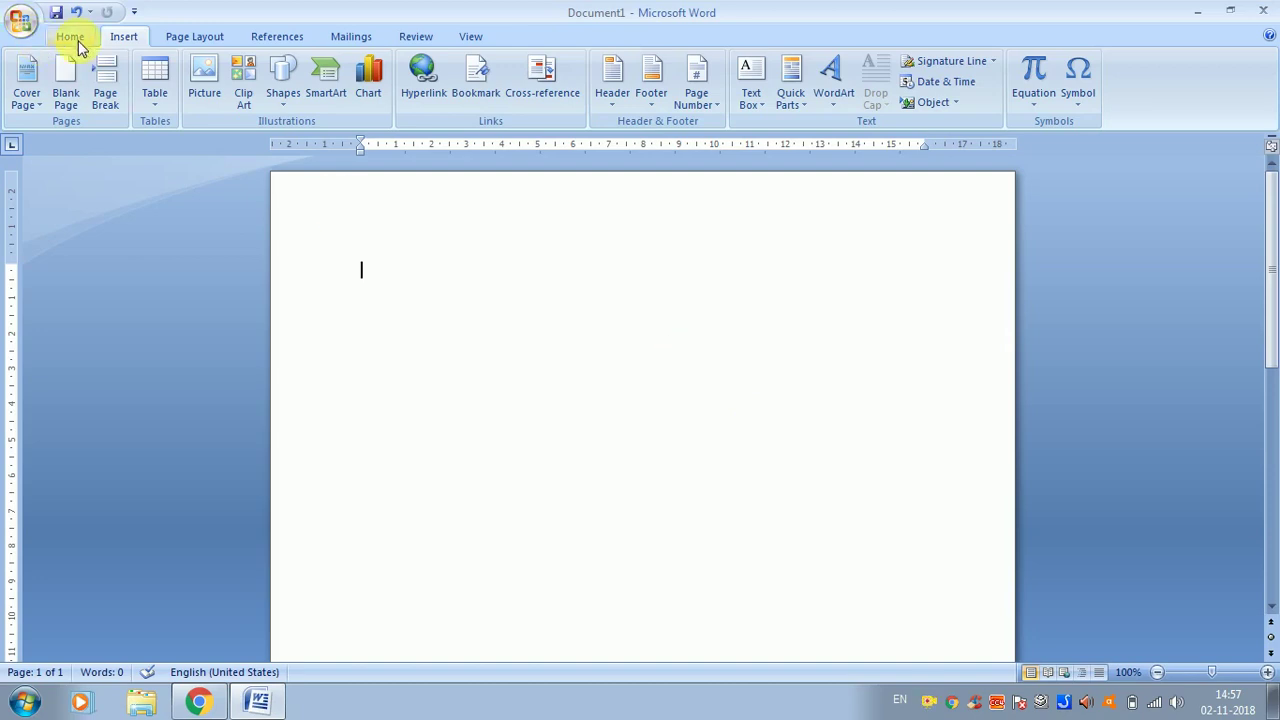
click(1092, 97)
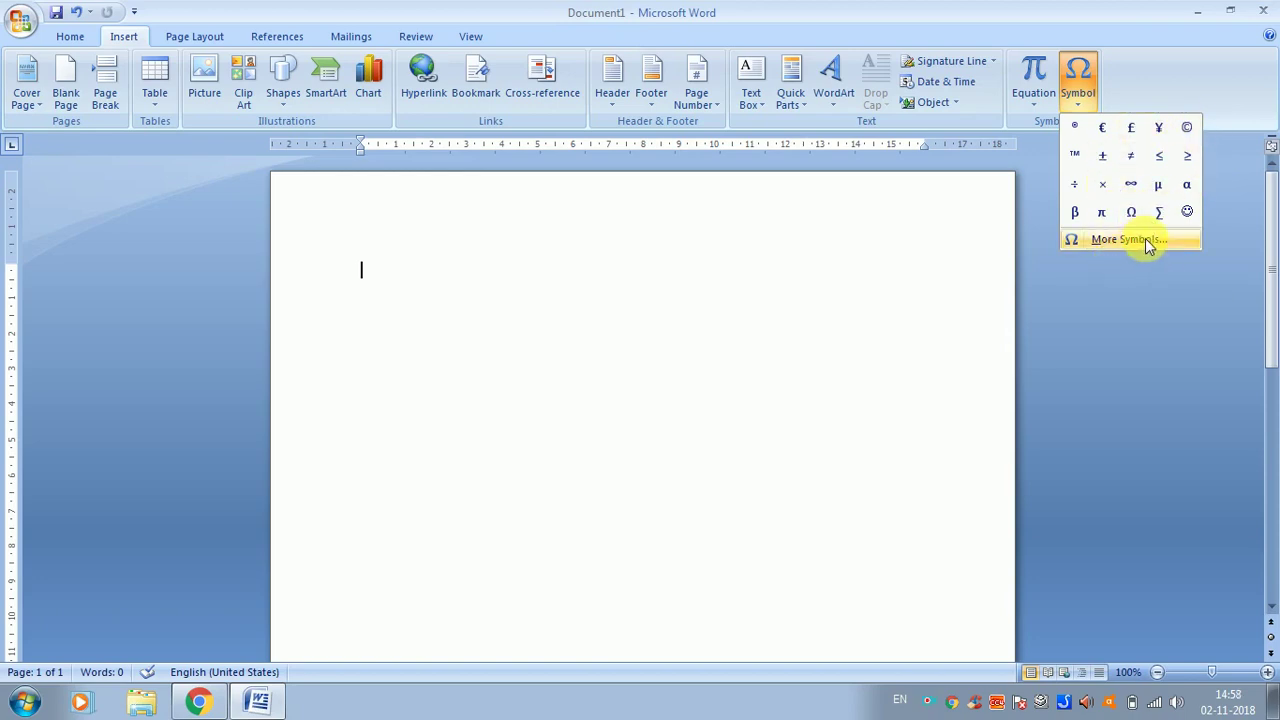
click(1147, 243)
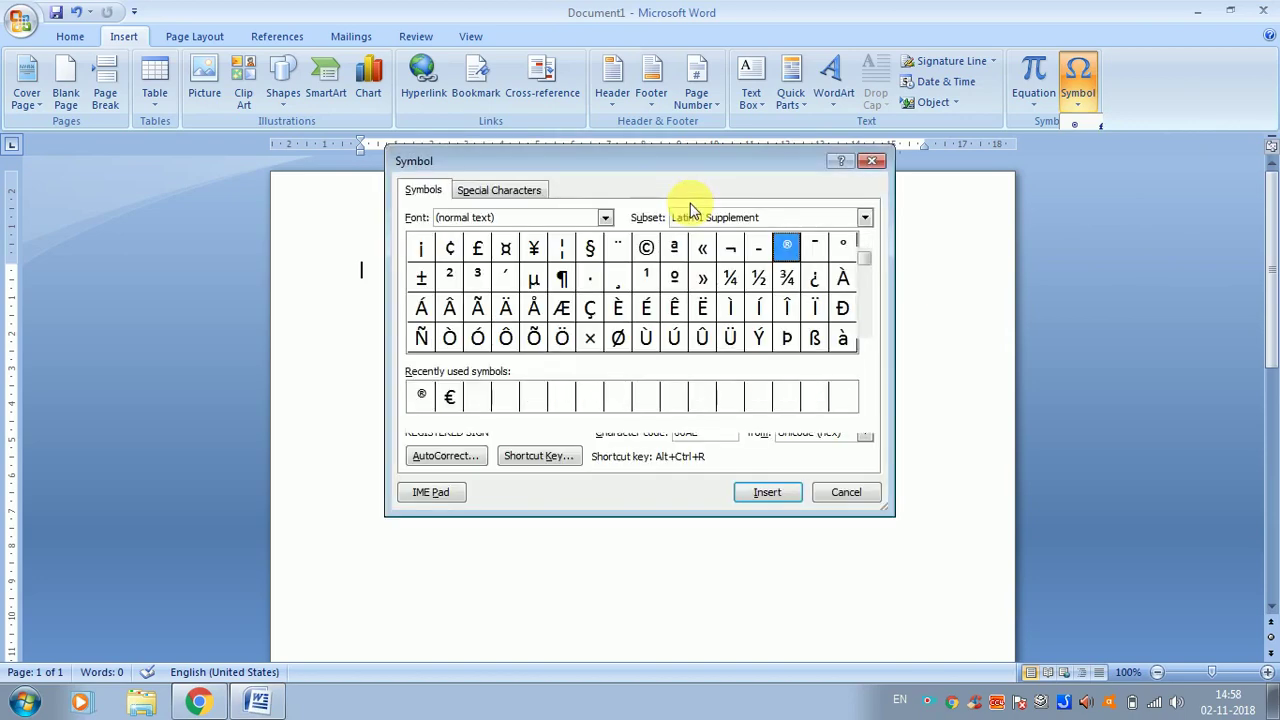
drag(590, 165, 699, 148)
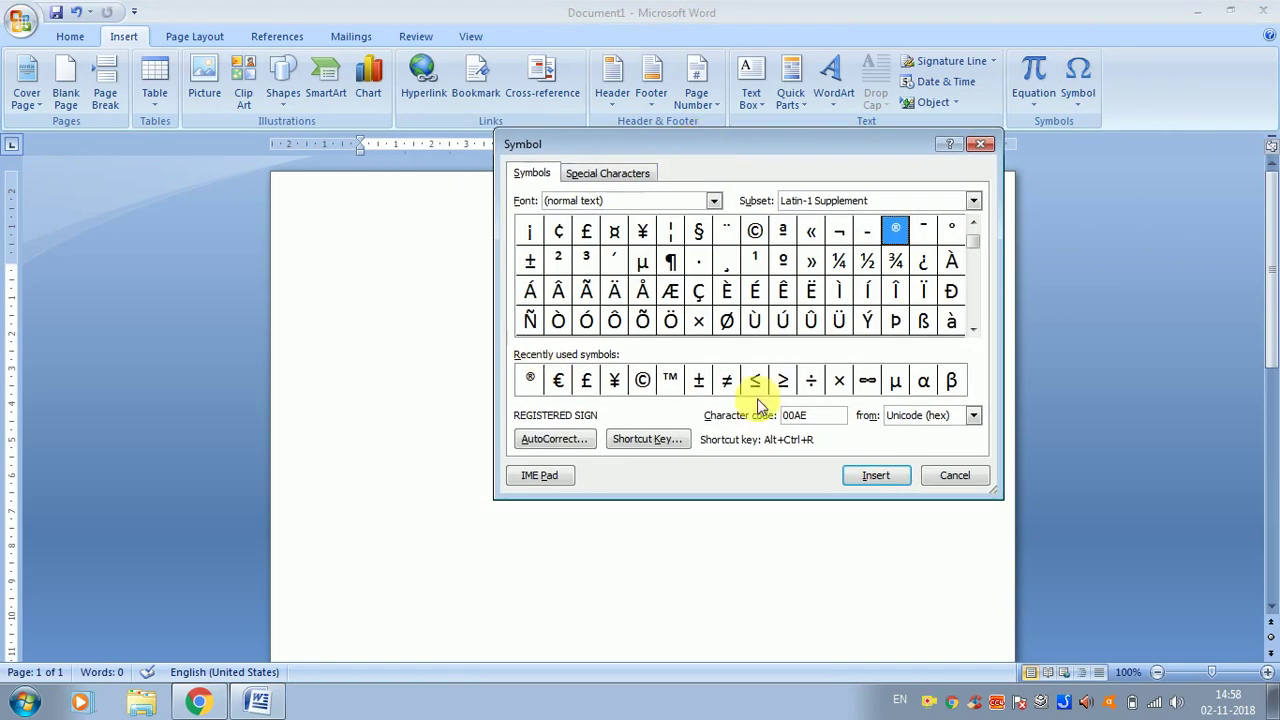
click(951, 262)
key(Down)
key(Down)
key(Down)
key(Down)
key(Down)
key(Down)
key(Down)
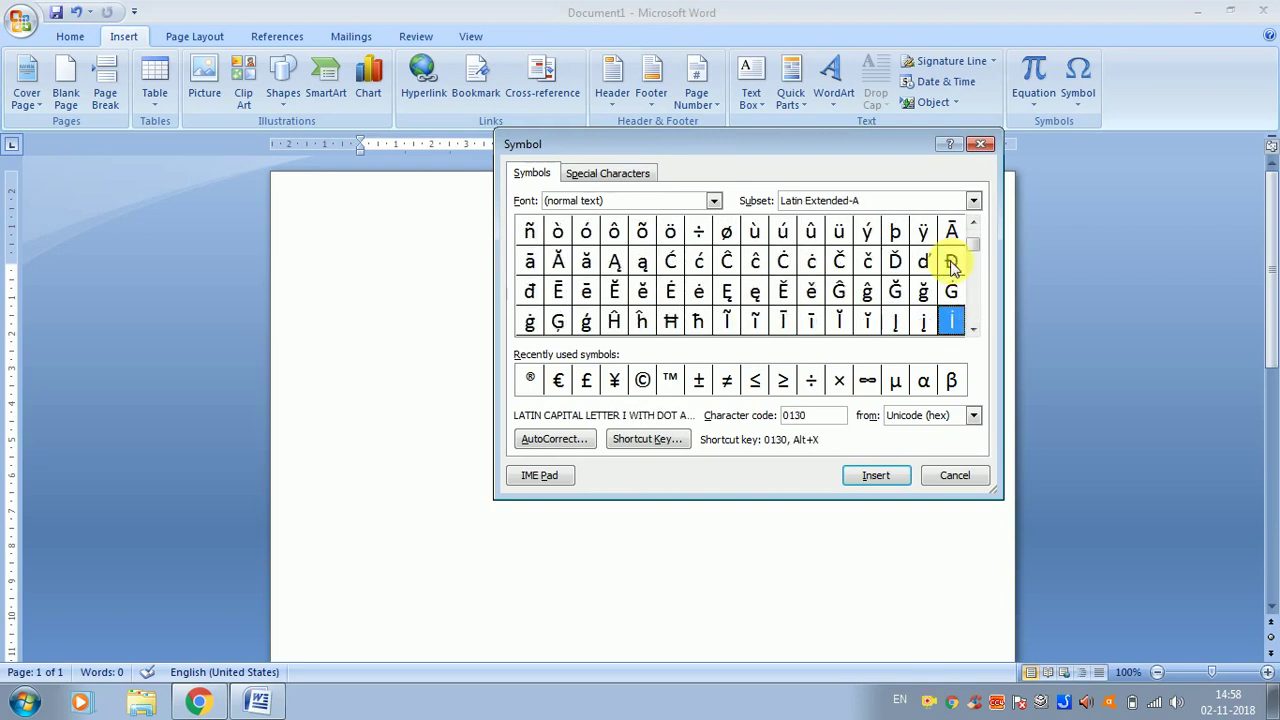
key(Down)
key(Down)
key(Down)
key(Down)
key(Down)
key(Down)
key(Down)
key(Down)
key(Down)
key(Down)
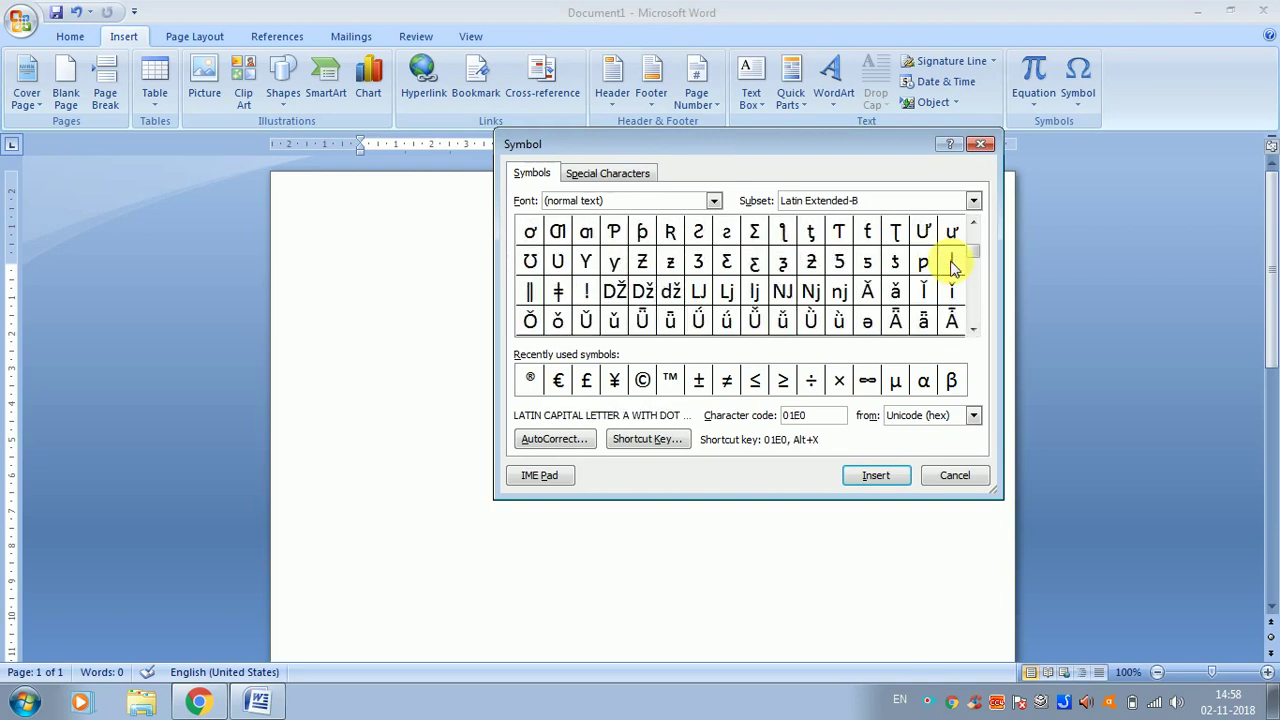
key(Down)
key(Down)
key(Down)
key(Down)
key(Down)
key(Down)
key(Down)
key(Down)
key(Down)
key(Down)
key(Down)
key(Down)
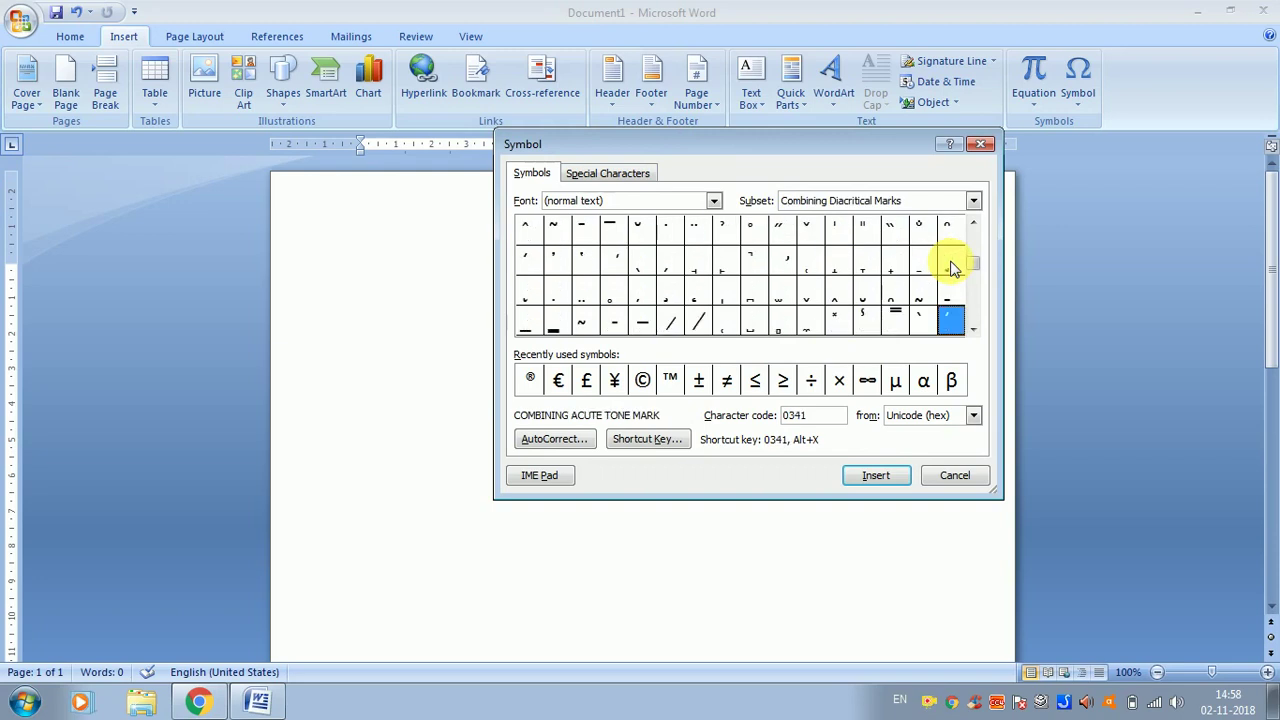
key(Down)
key(Down)
key(Down)
key(Down)
key(Down)
key(Down)
key(Down)
key(Down)
key(Down)
key(Down)
key(Down)
key(Down)
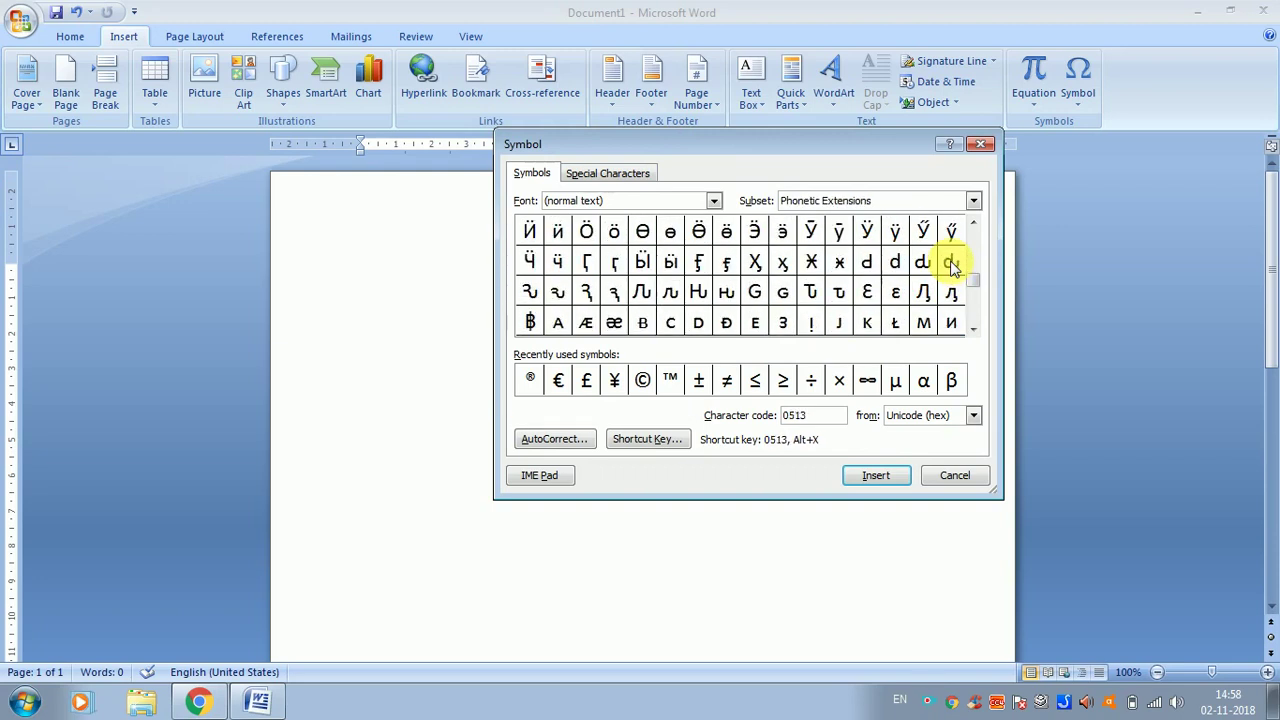
key(Down)
key(Down)
key(Down)
key(Down)
key(Down)
key(Down)
key(Left)
key(Left)
key(Left)
key(Left)
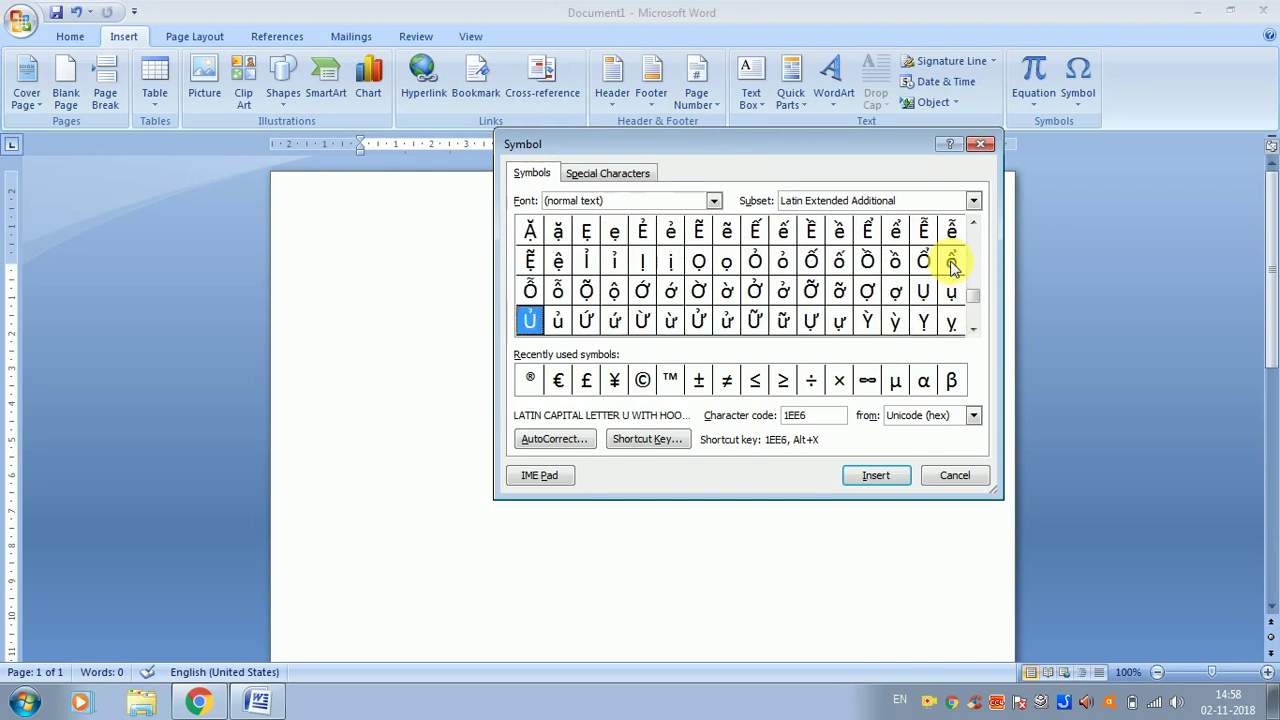
key(Left)
key(Left)
key(Left)
key(Left)
key(Left)
key(Left)
key(Up)
key(Up)
key(Up)
key(Up)
key(Up)
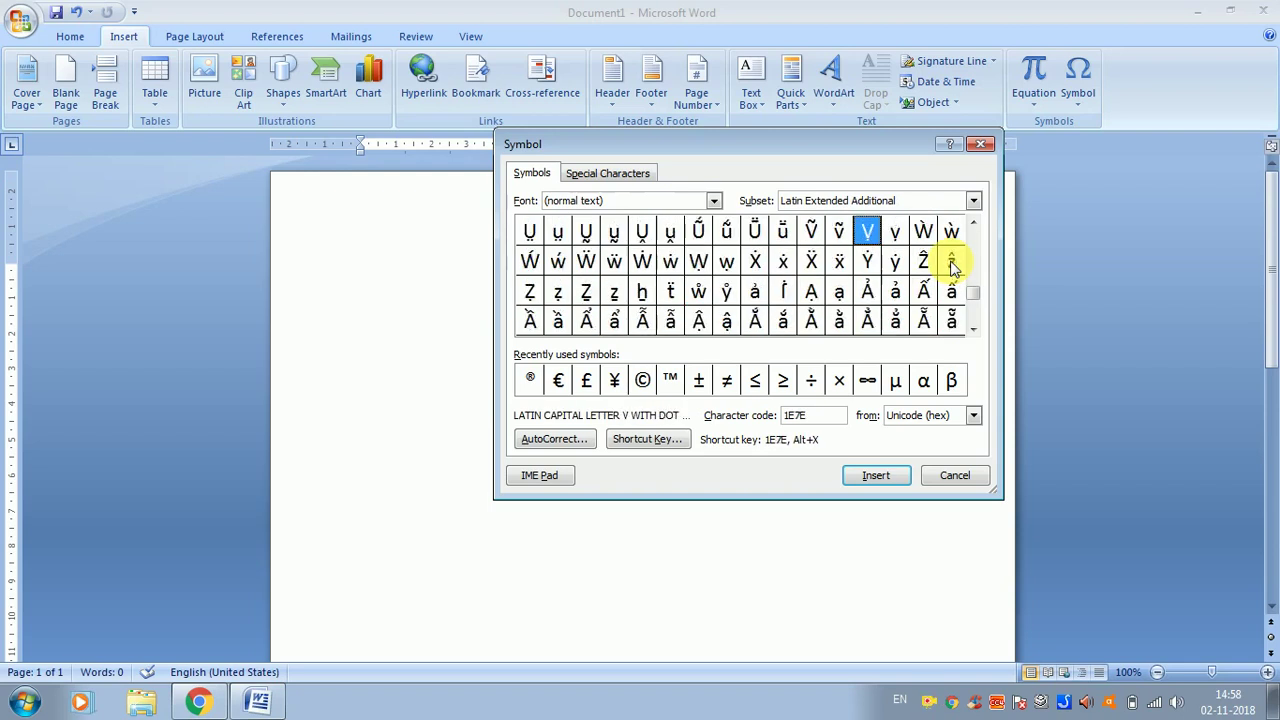
key(Up)
key(Up)
key(Up)
key(Up)
key(Up)
key(Up)
key(Up)
key(Up)
key(Up)
key(Up)
key(Up)
key(Up)
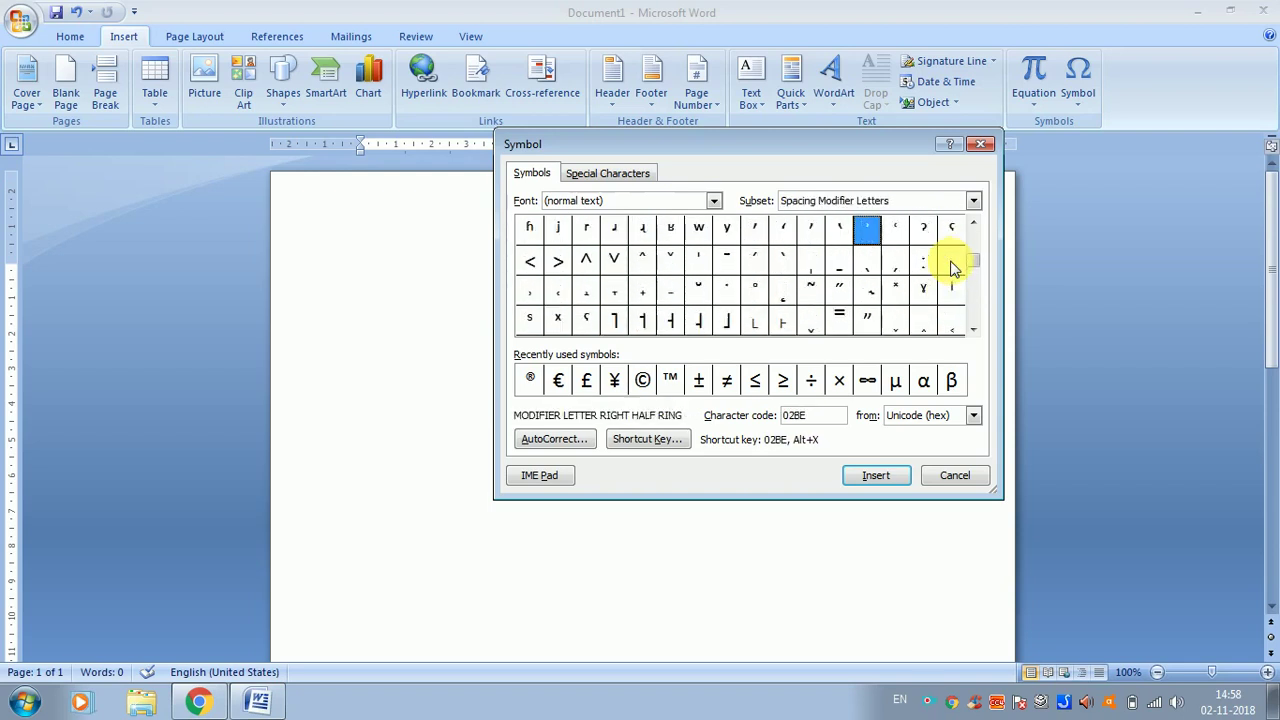
key(Up)
key(Up)
key(Up)
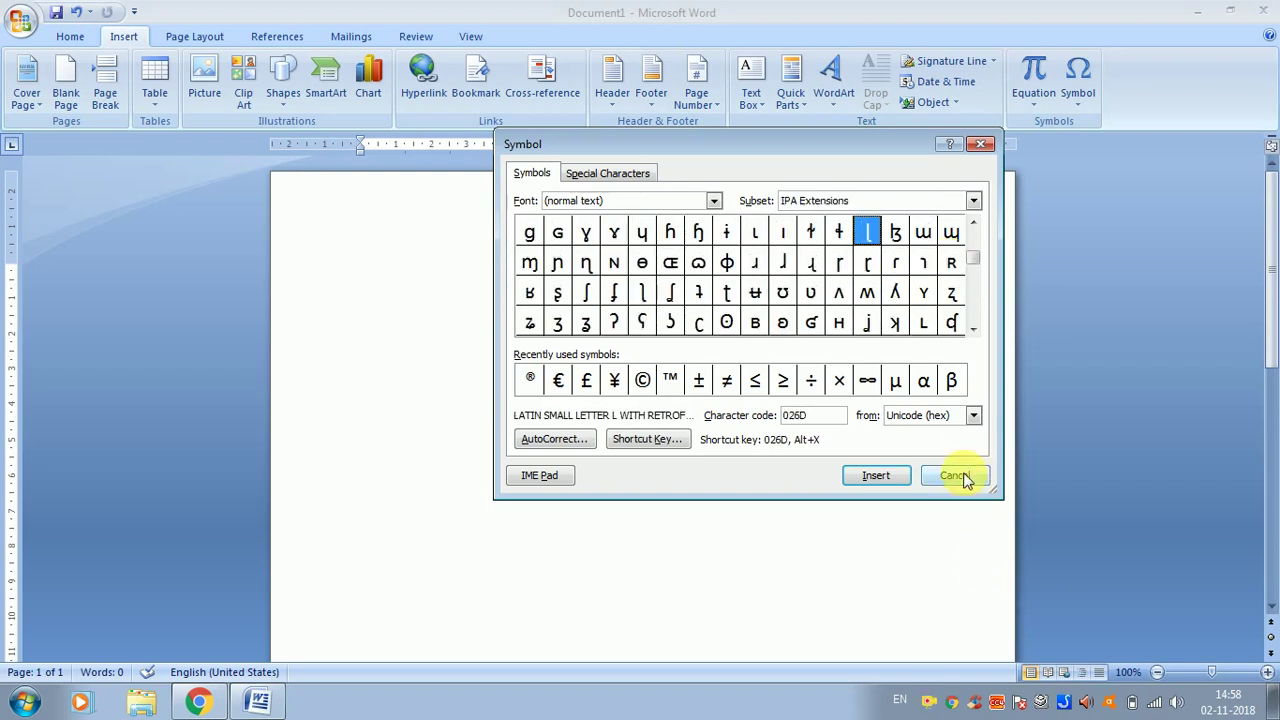
click(960, 477)
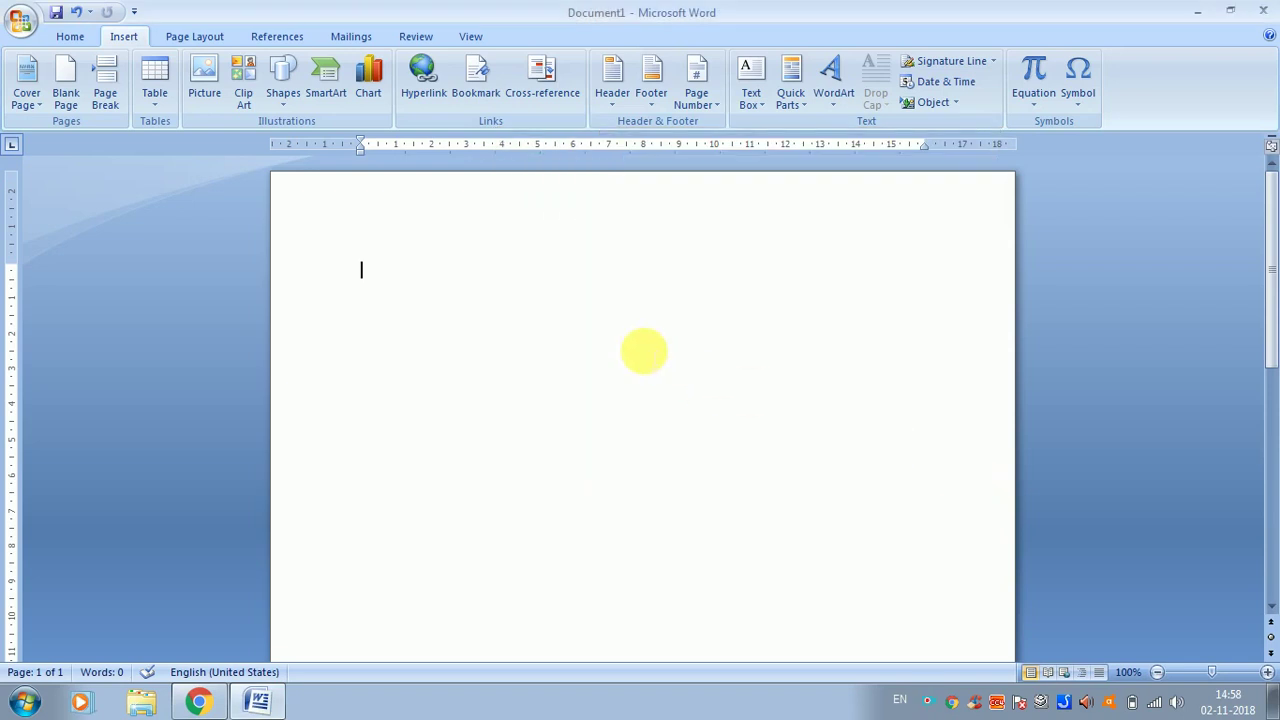
- Type the heading 'LAL CHAND Health & Educational Trust' and enlarge its font size
text(IAL)
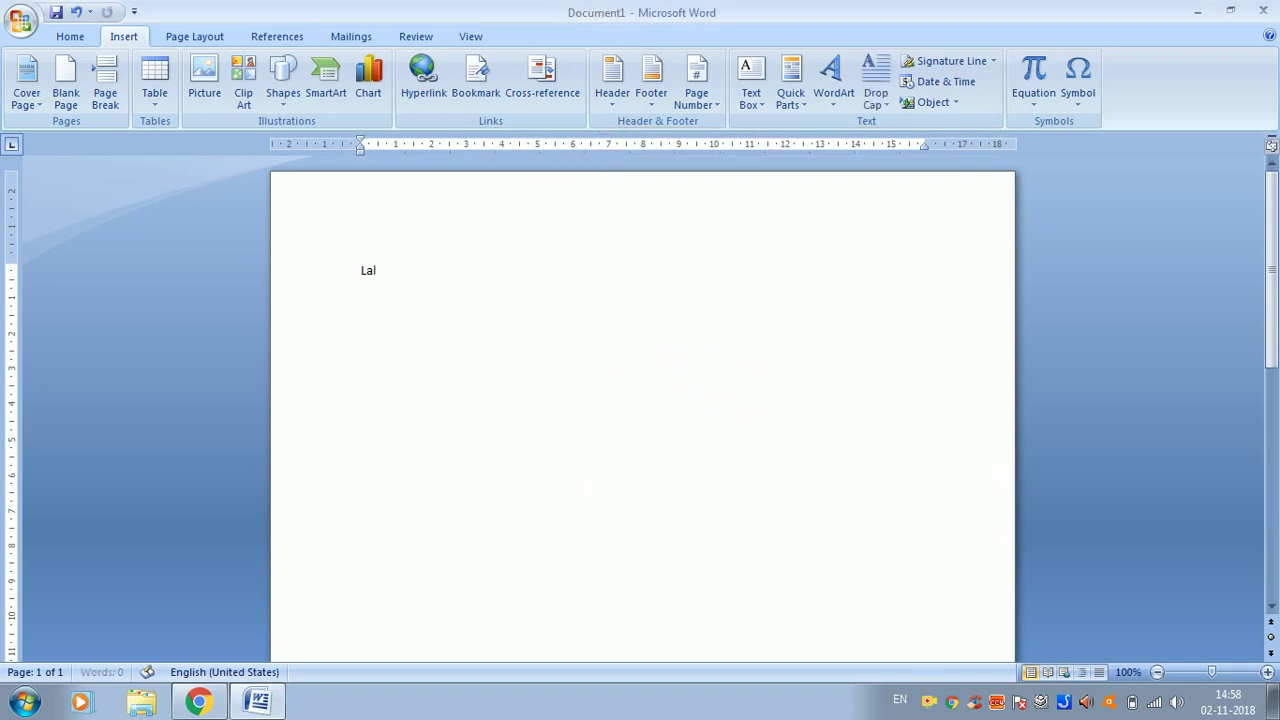
text(Lal)
key(ctrl+z)
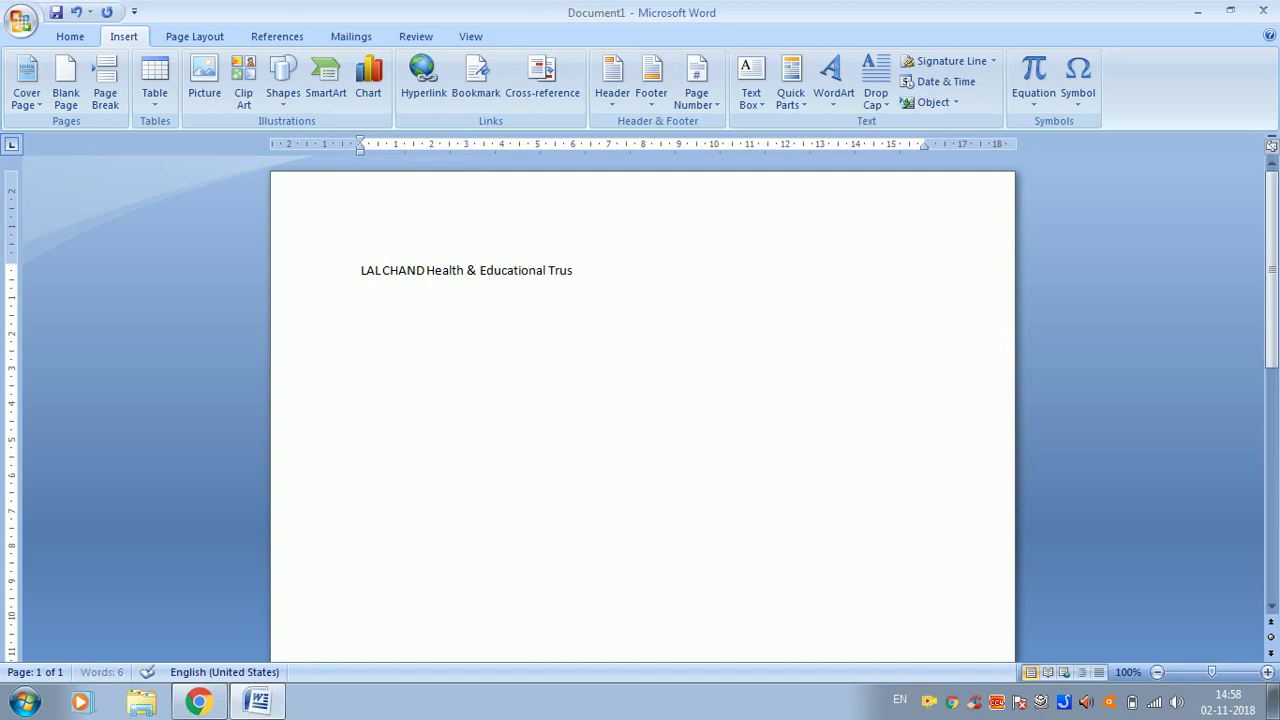
key(ctrl+a)
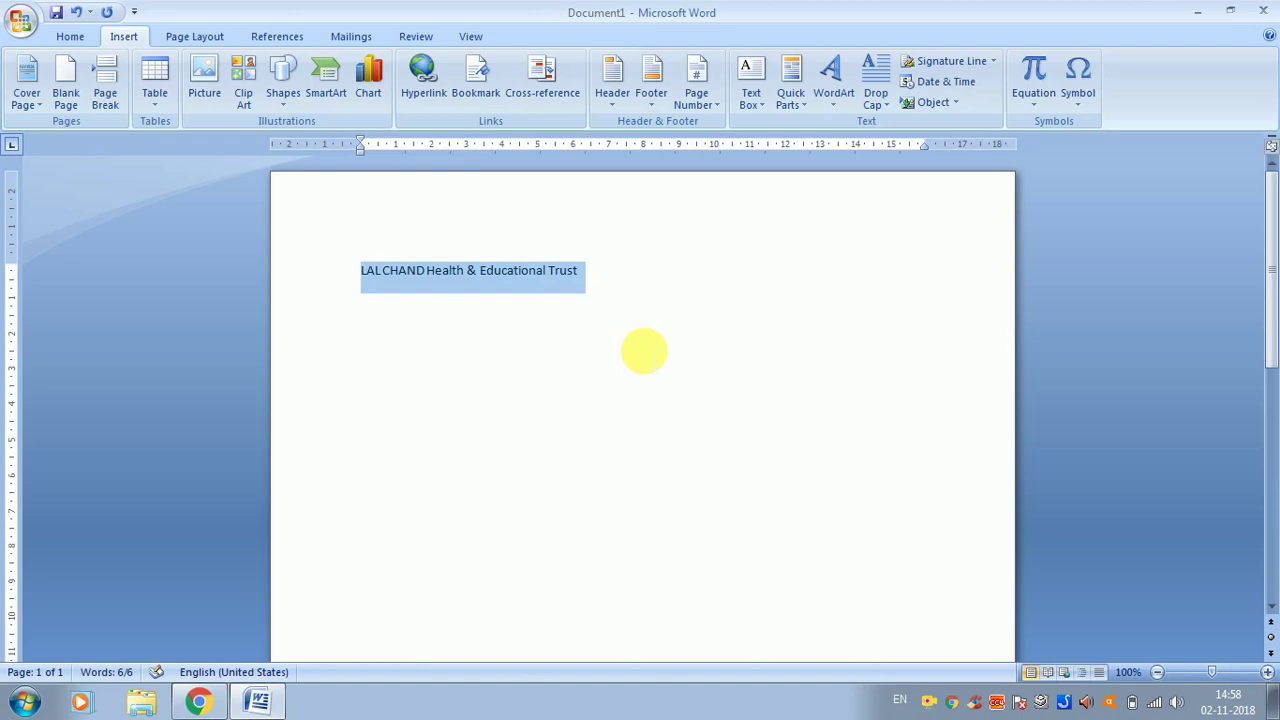
key(ctrl+shift+period)
key(ctrl+shift+period)
key(ctrl+shift+period)
key(ctrl+shift+period)
key(ctrl+shift+period)
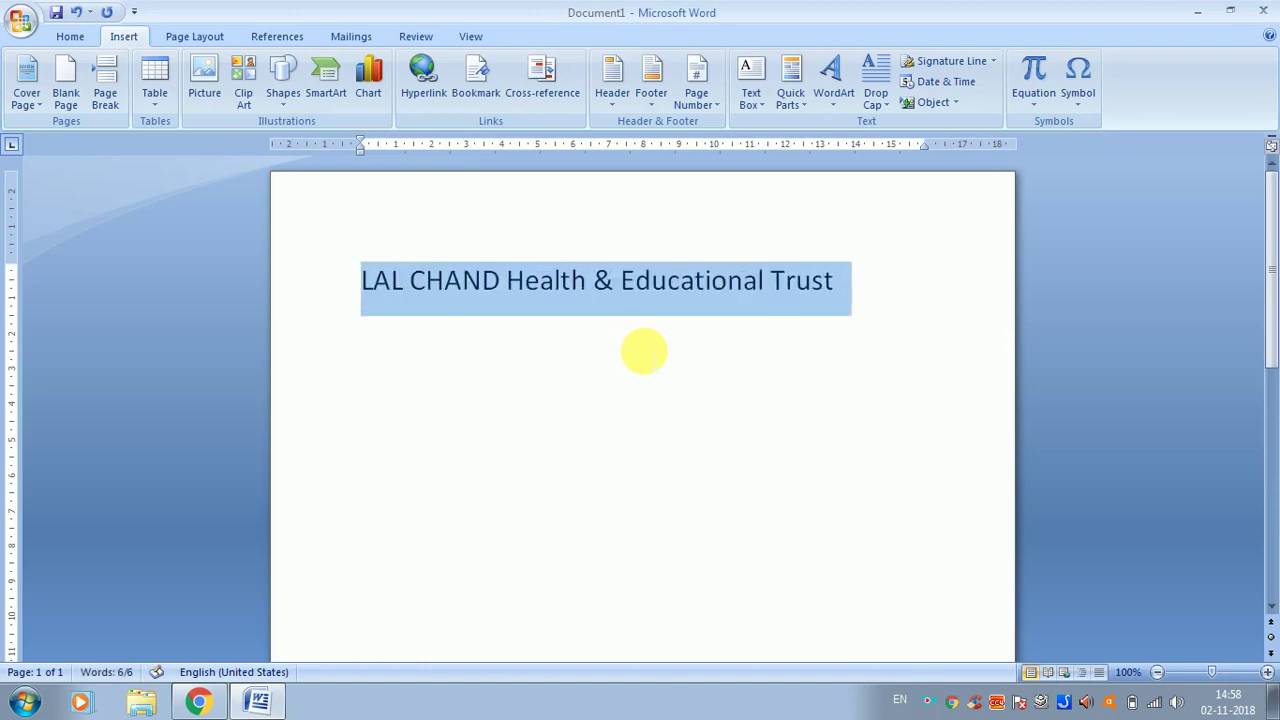
click(800, 318)
click(860, 282)
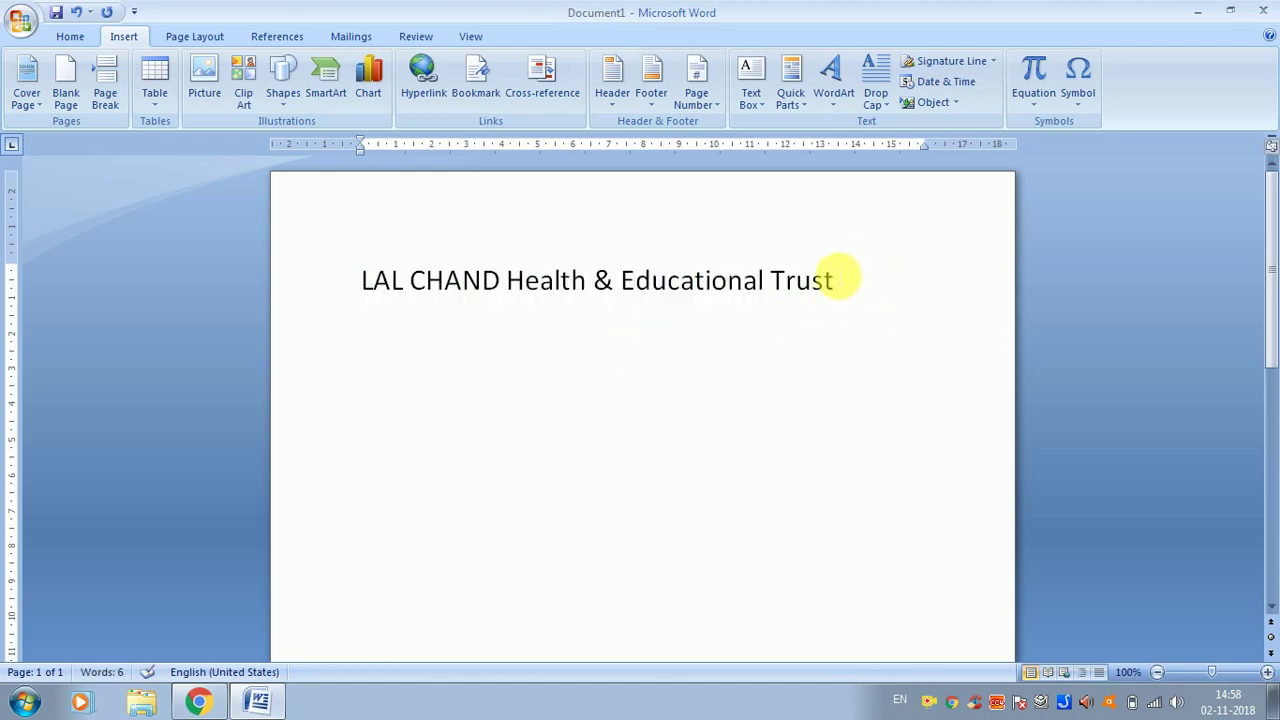
drag(857, 298, 408, 258)
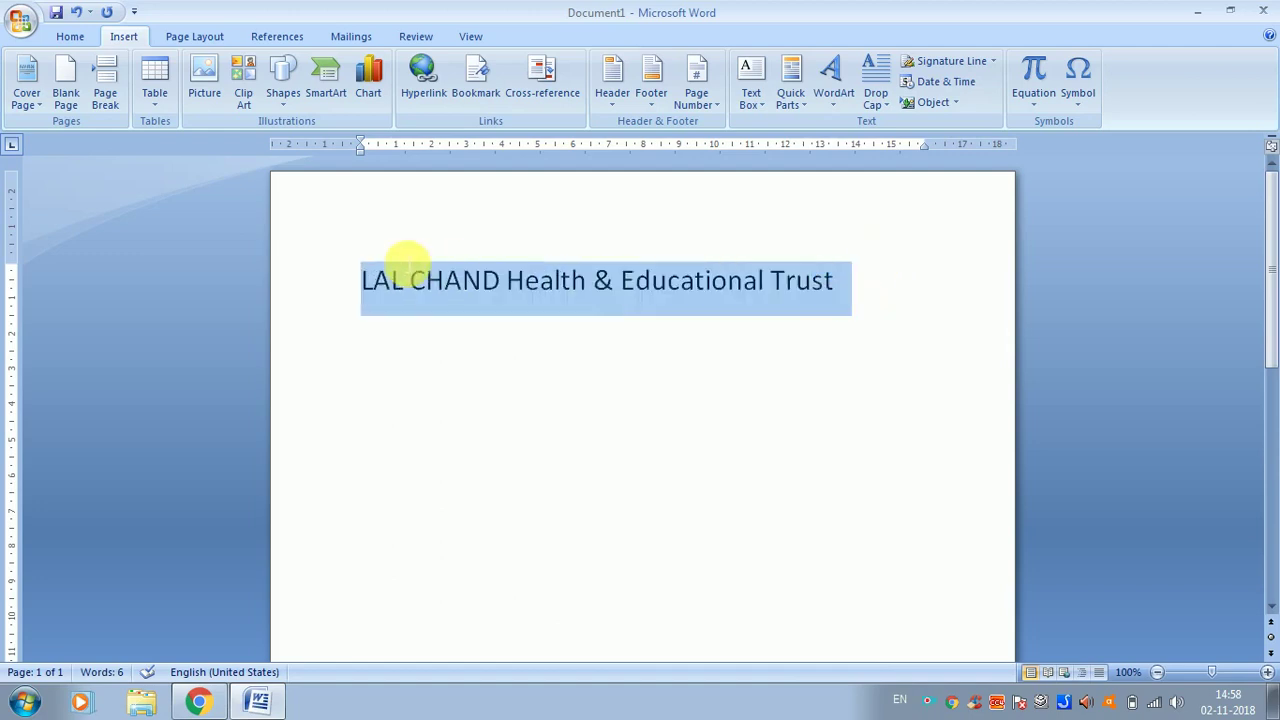
click(874, 292)
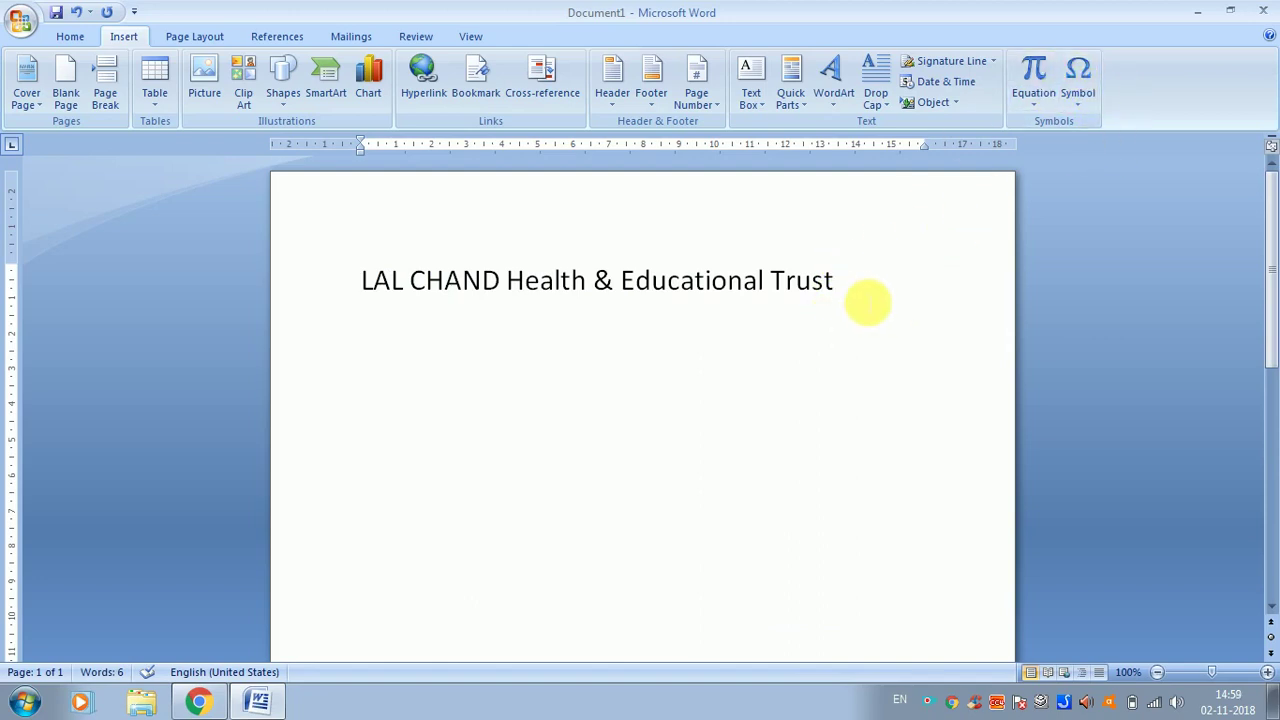
- Insert a registered sign ® after 'Trust' using the More Symbols dialog
click(1085, 88)
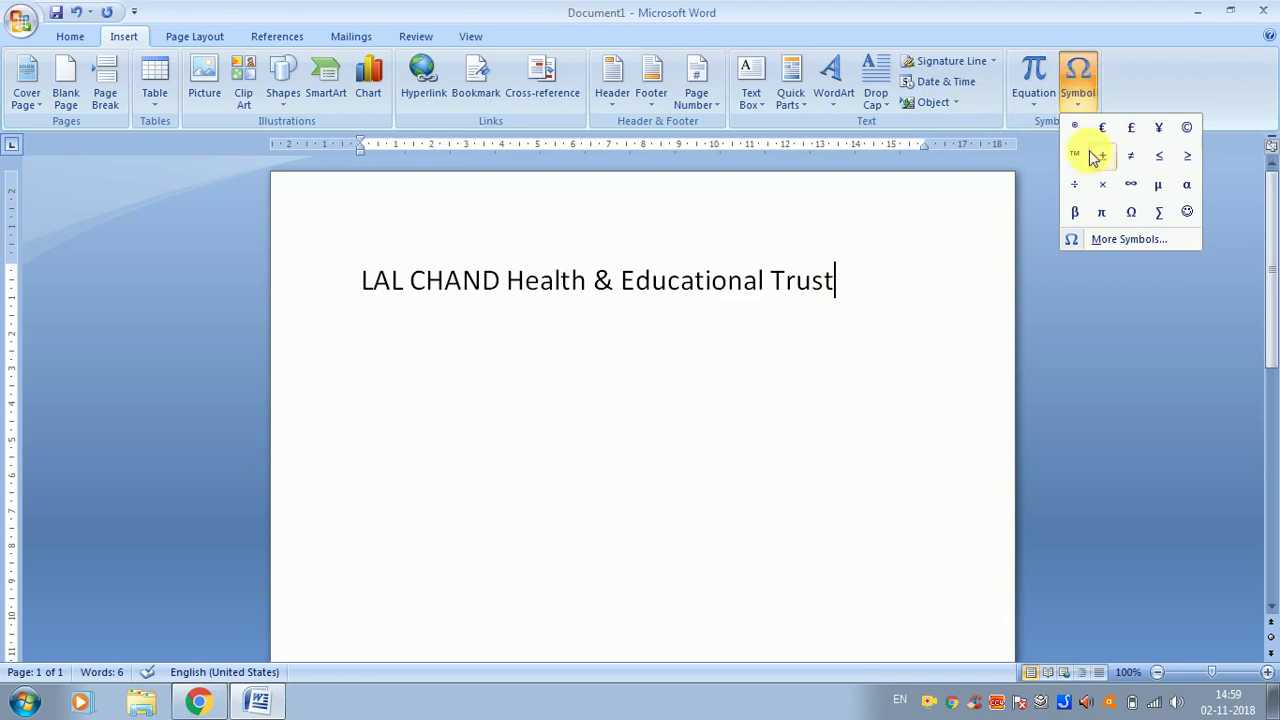
click(1098, 242)
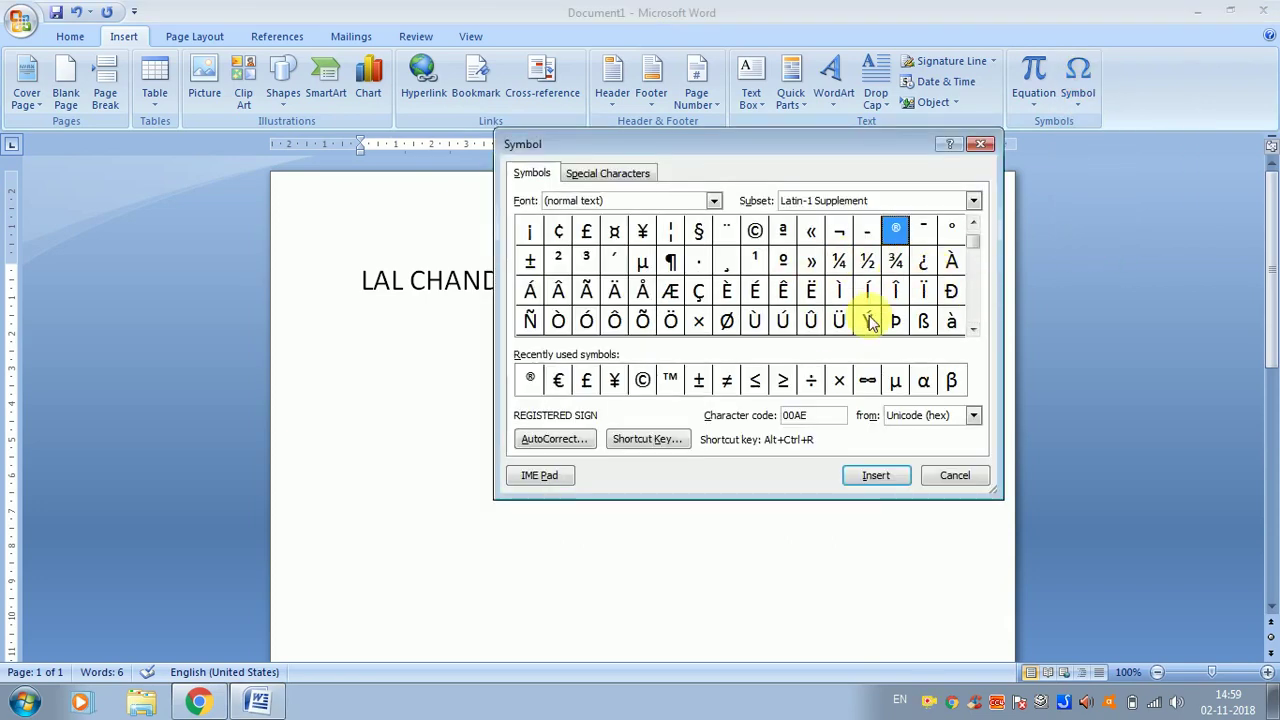
click(924, 290)
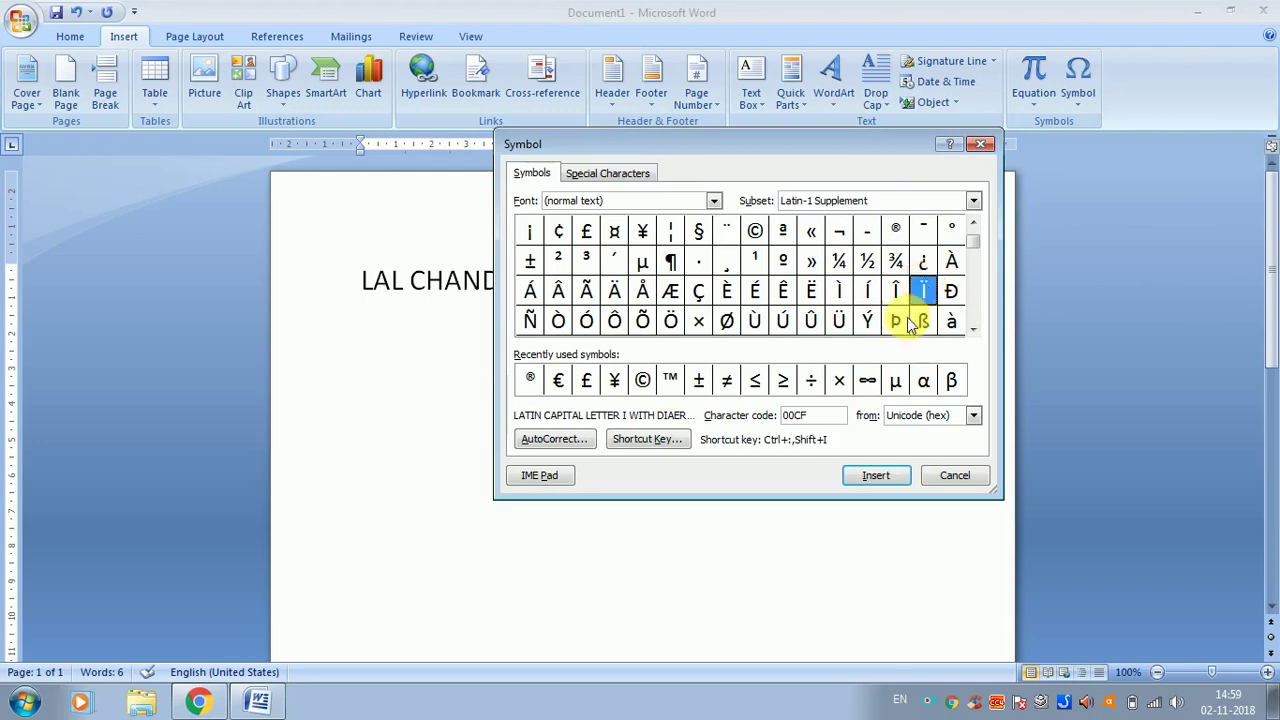
click(897, 231)
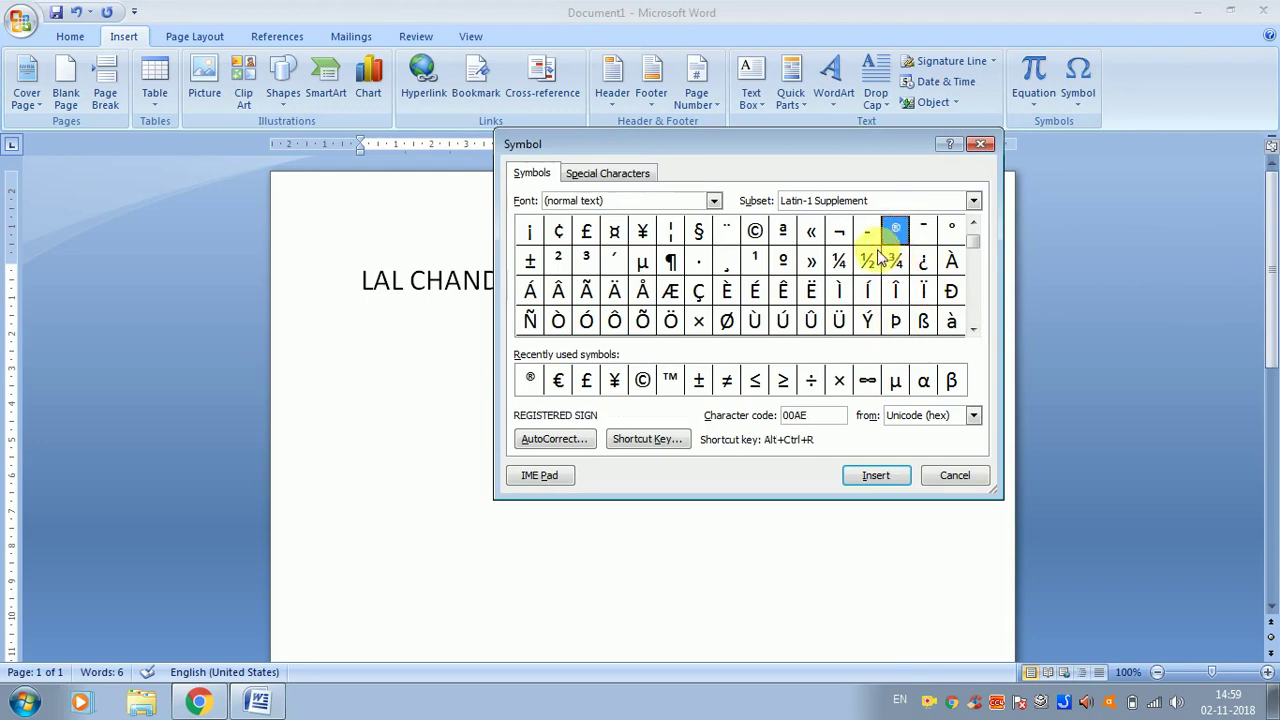
click(867, 477)
click(958, 470)
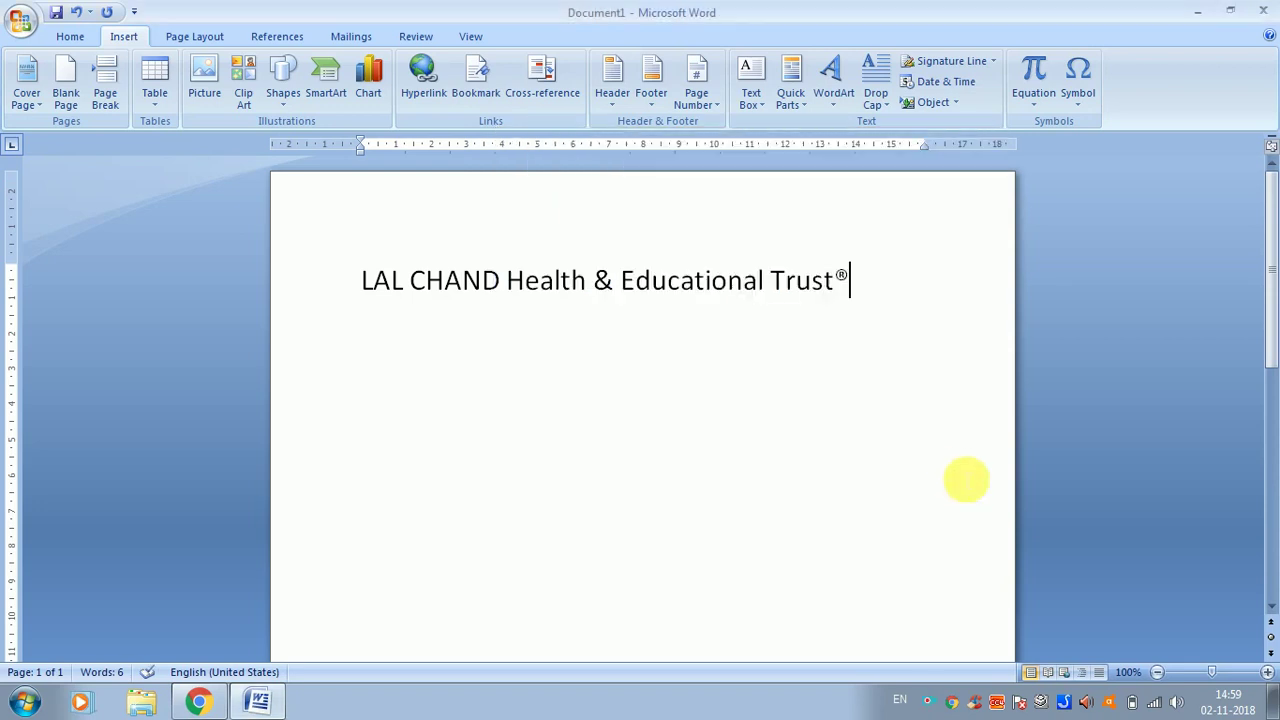
- Enlarge the ® after 'Trust' and start a new paragraph below the title
drag(868, 283, 836, 285)
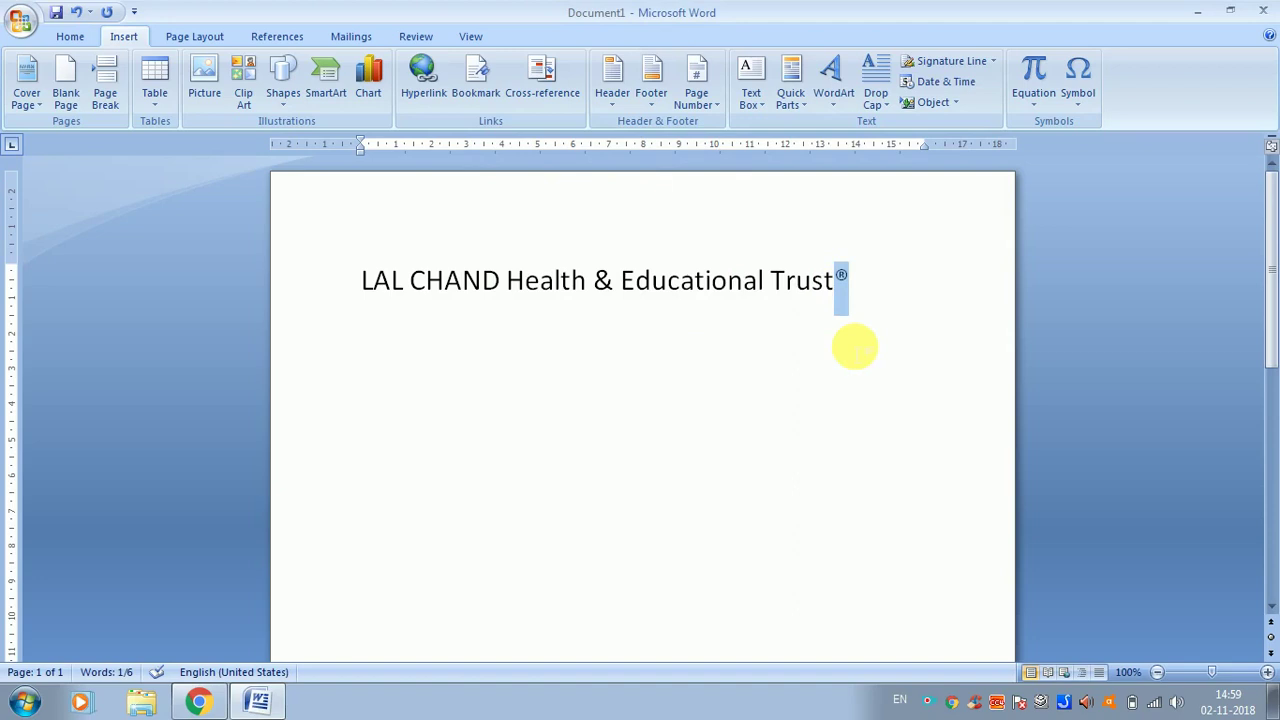
key(ctrl+bracketright)
key(ctrl+bracketright)
key(ctrl+bracketright)
key(ctrl+bracketright)
key(ctrl+bracketright)
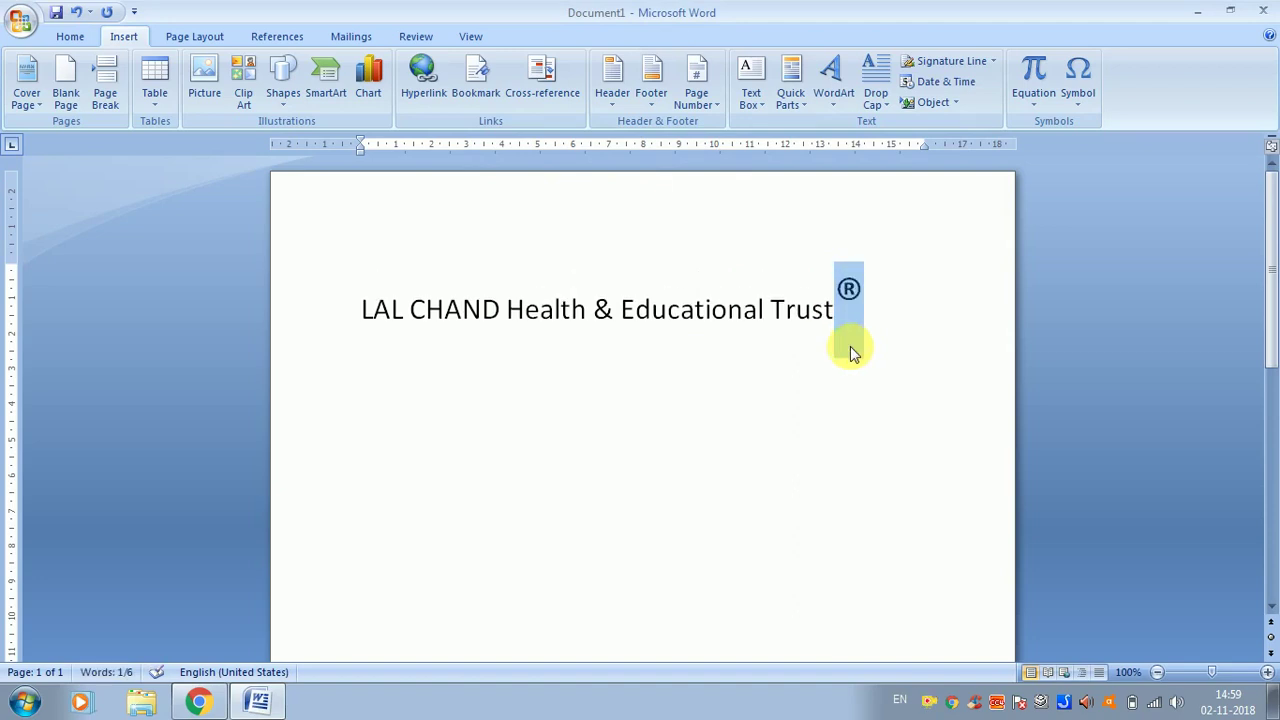
drag(829, 335, 391, 317)
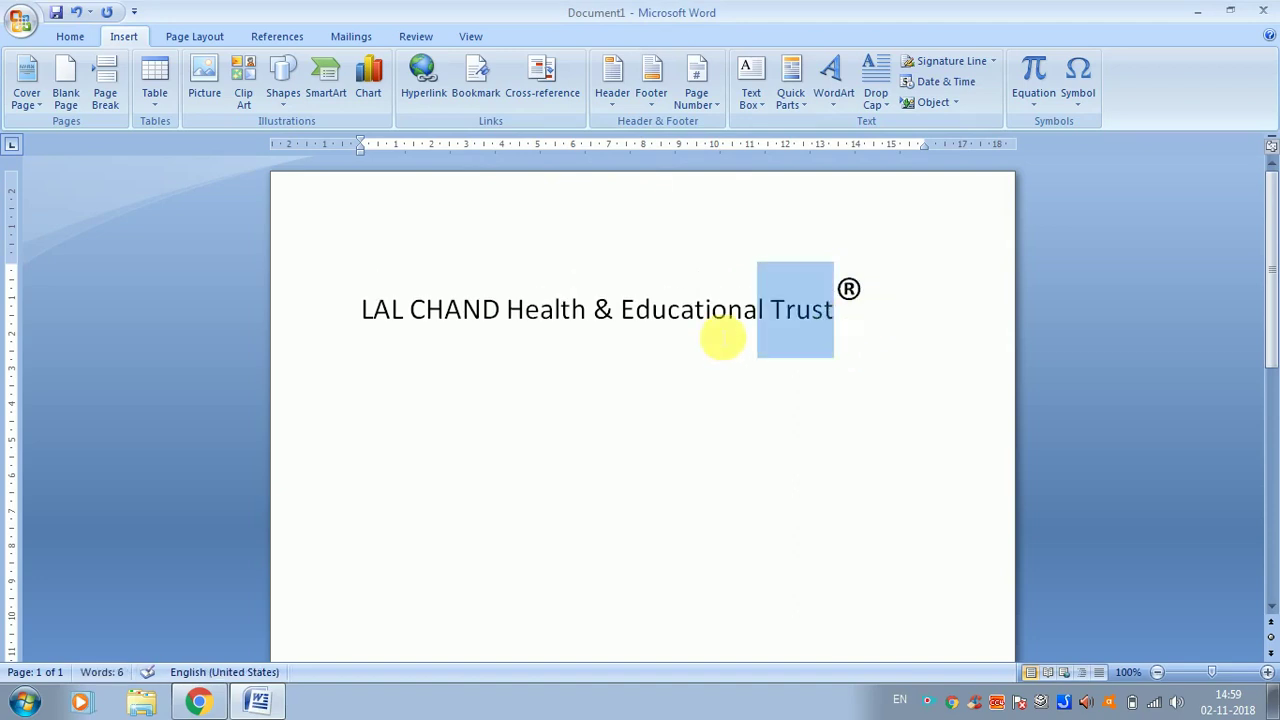
click(697, 355)
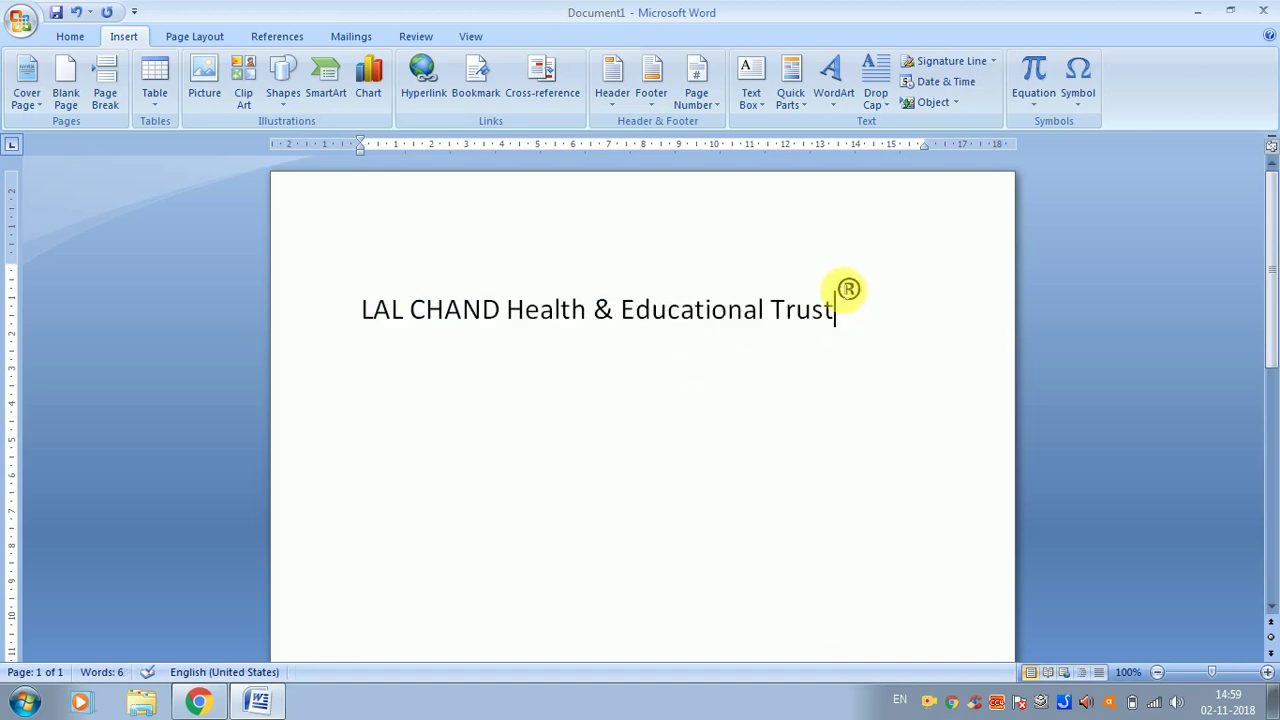
drag(847, 292, 853, 290)
click(837, 316)
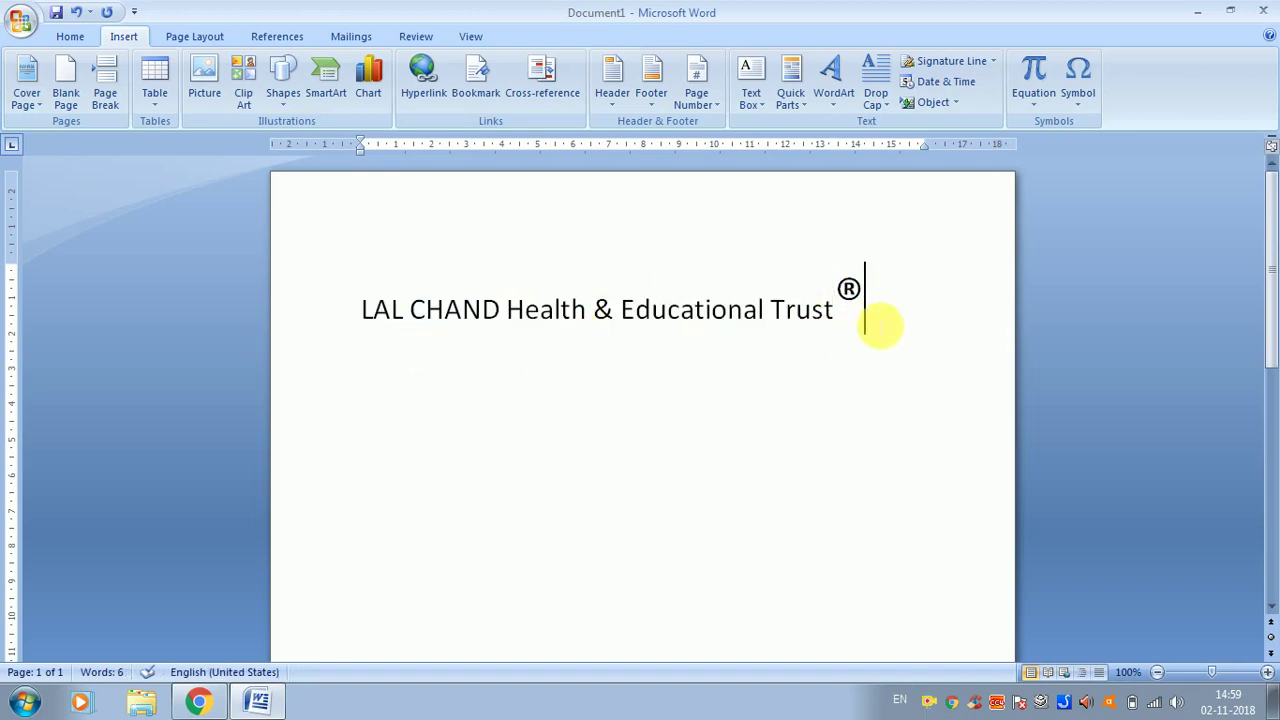
key(Return)
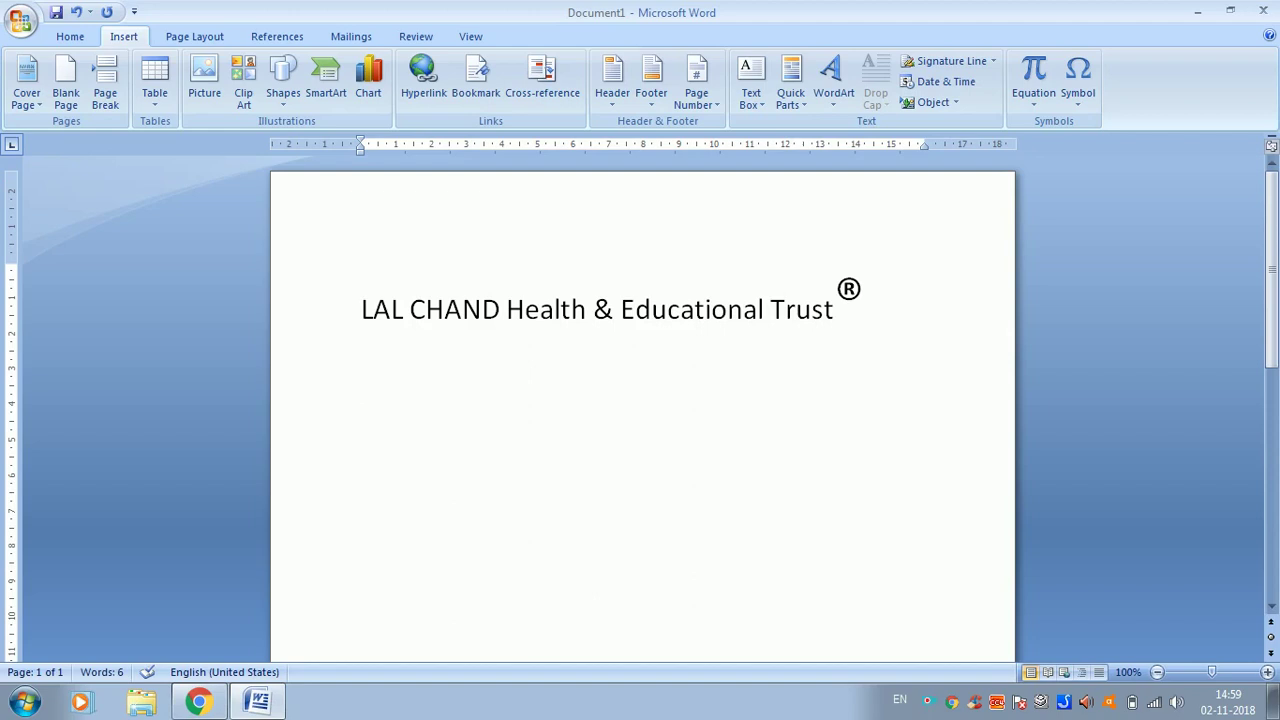
- Type 'Lal Chand Institute' on the new line and insert a © sign after it
text(Lal Chan)
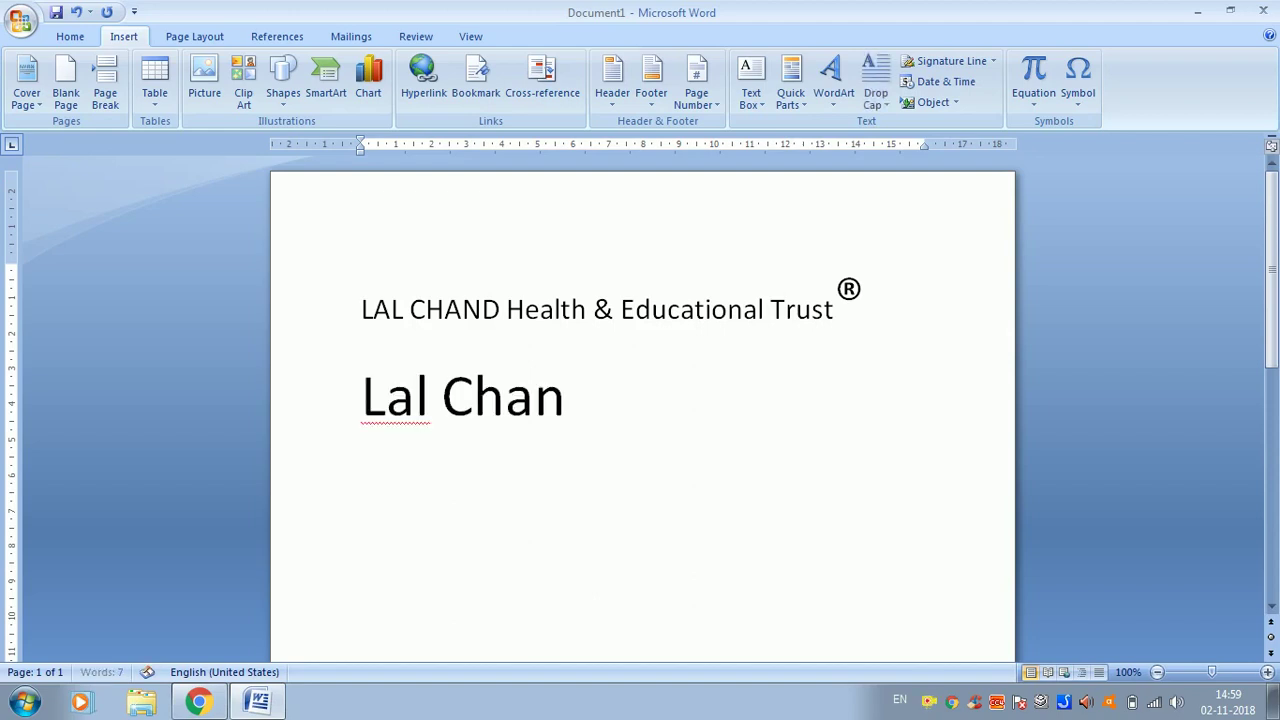
text(d Ins)
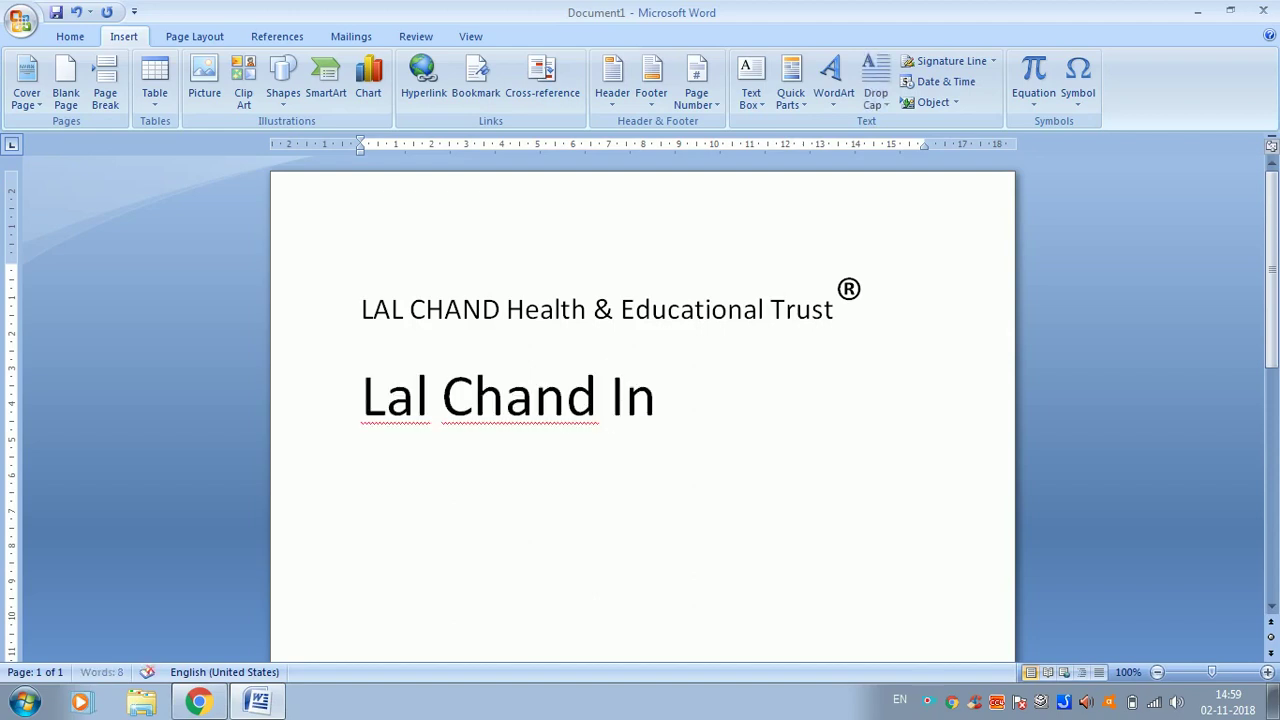
text(titute)
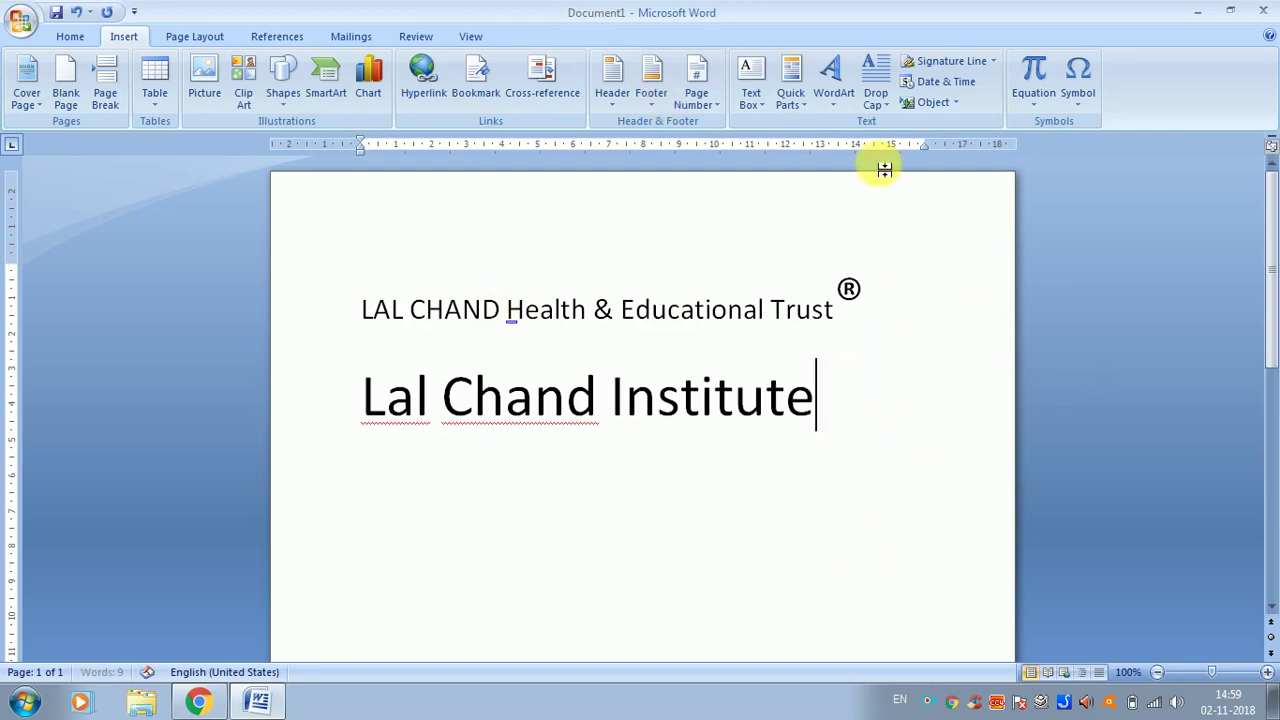
click(1078, 95)
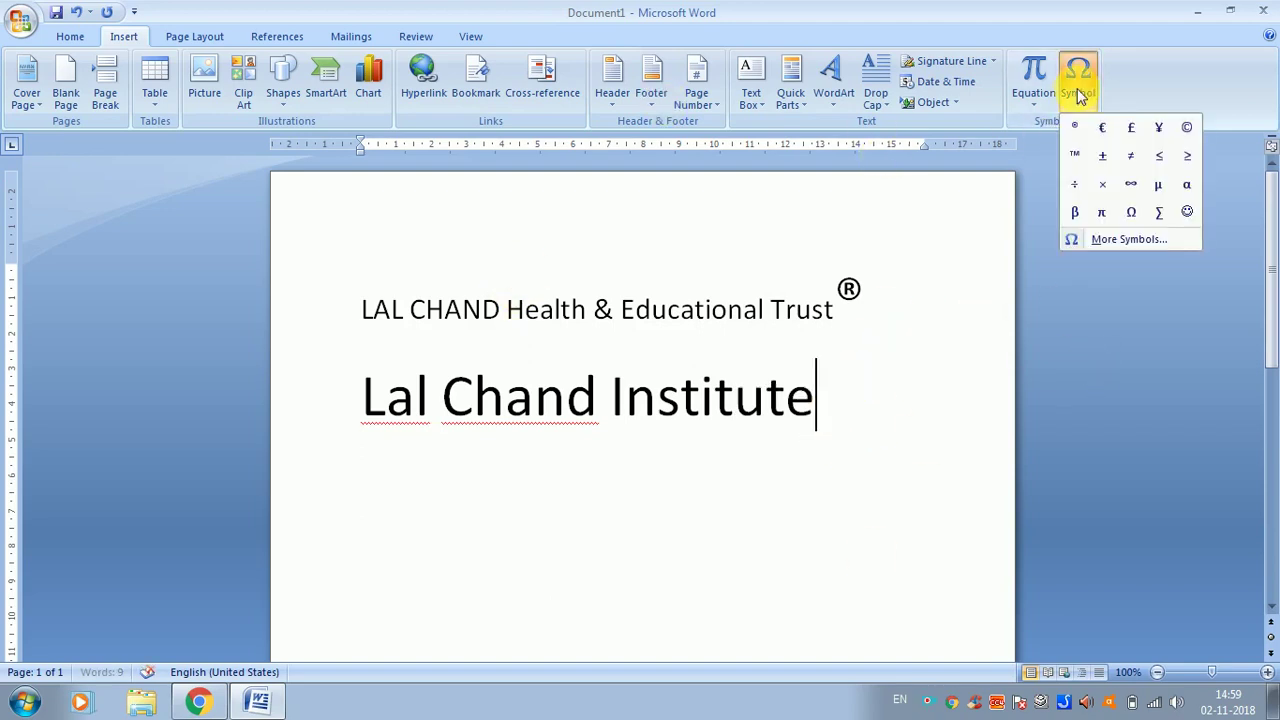
click(1103, 237)
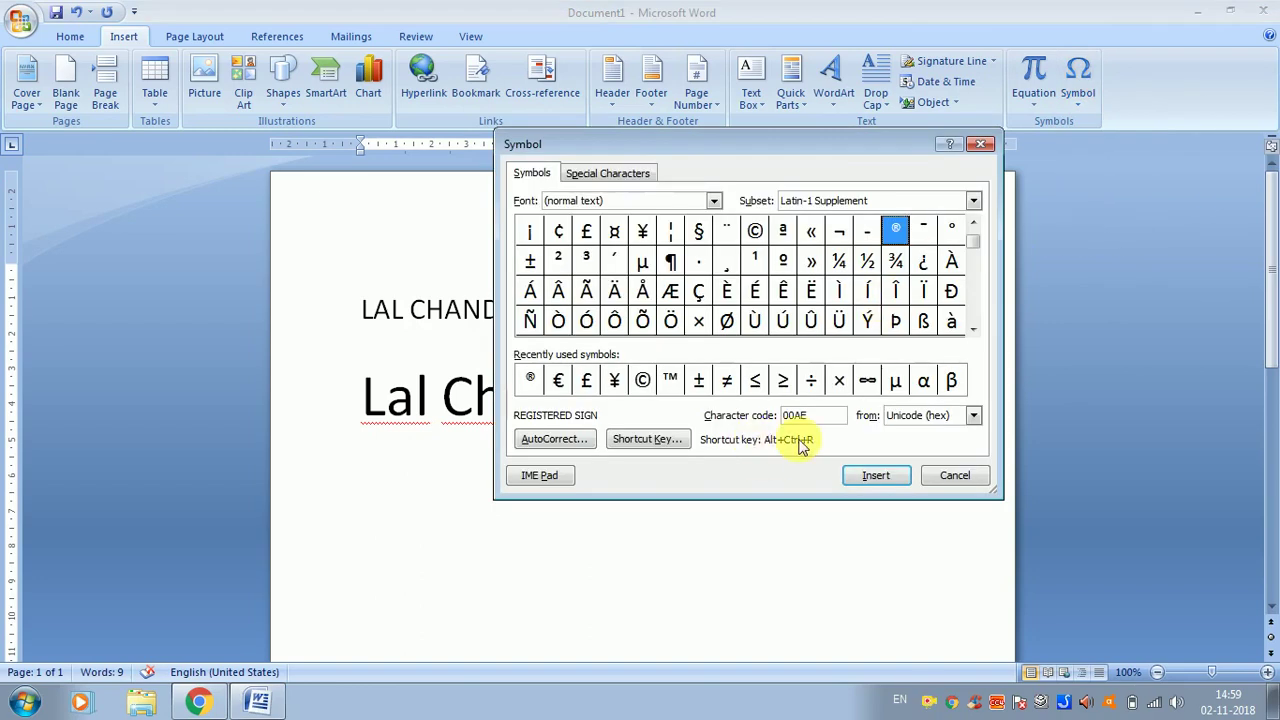
click(753, 236)
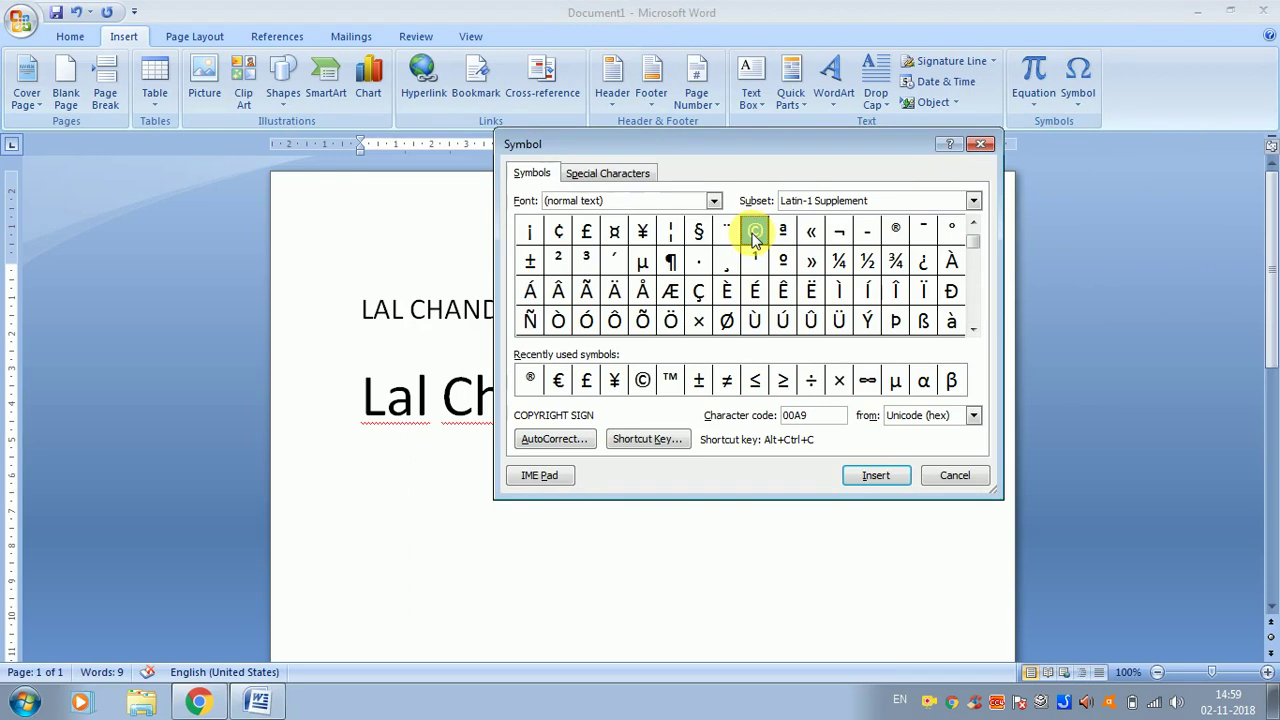
click(667, 386)
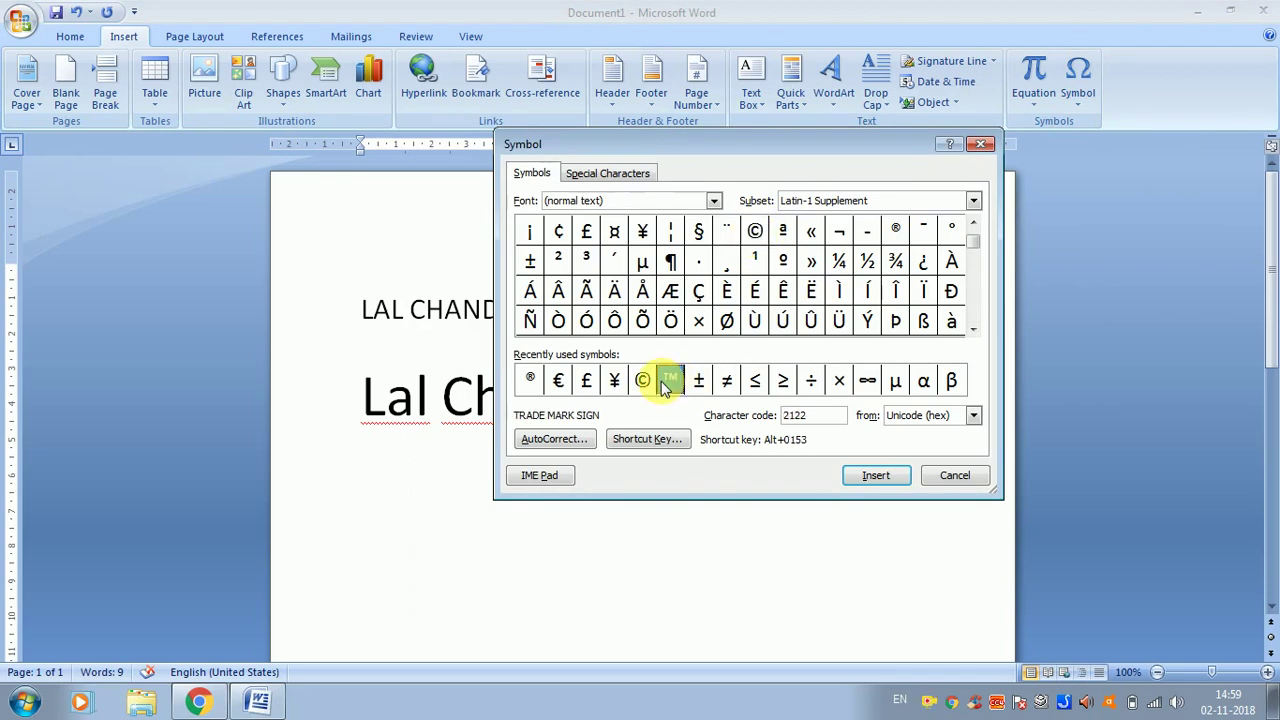
click(757, 237)
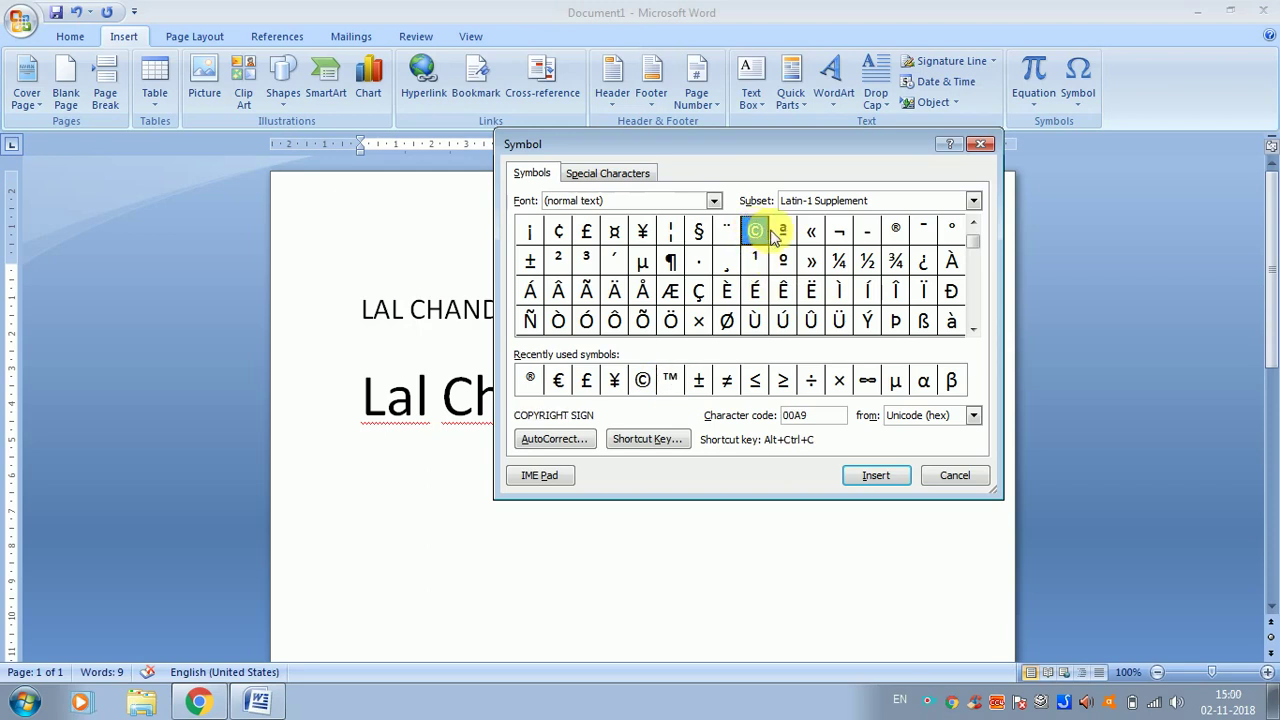
click(868, 479)
- Delete the © after 'Institute' and switch on Superscript formatting at that spot
click(952, 476)
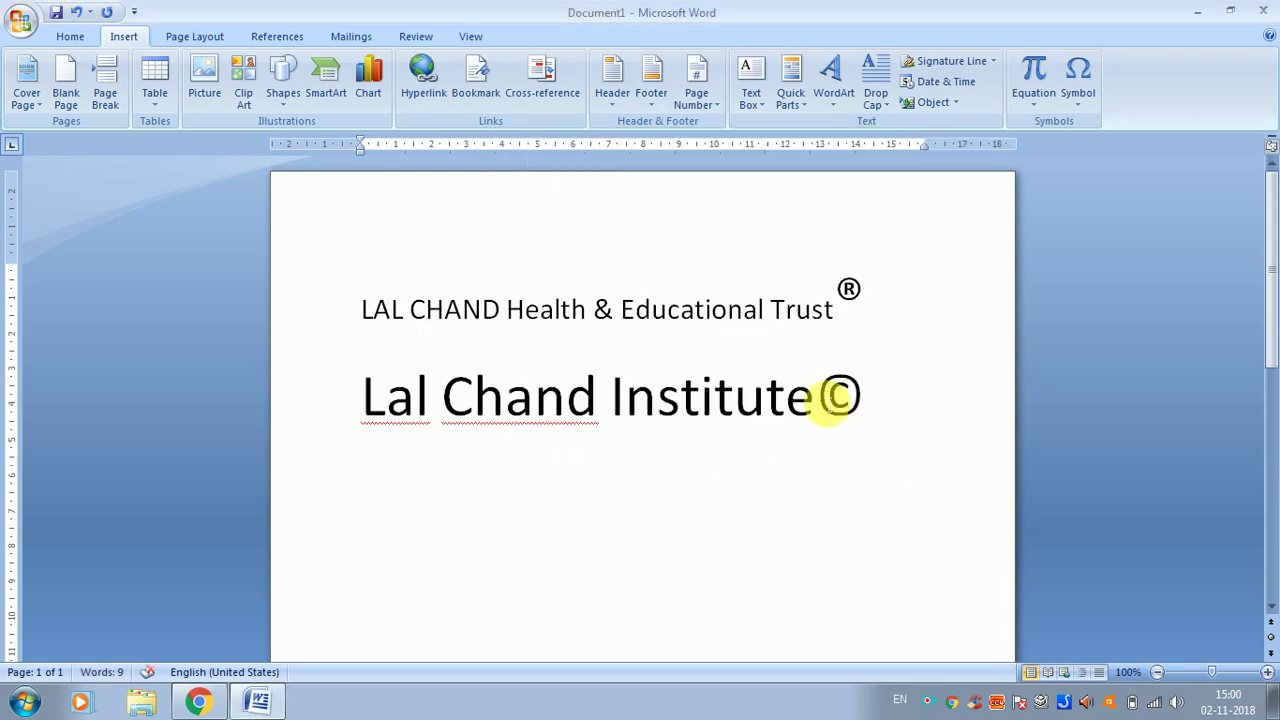
drag(818, 398, 857, 400)
click(866, 402)
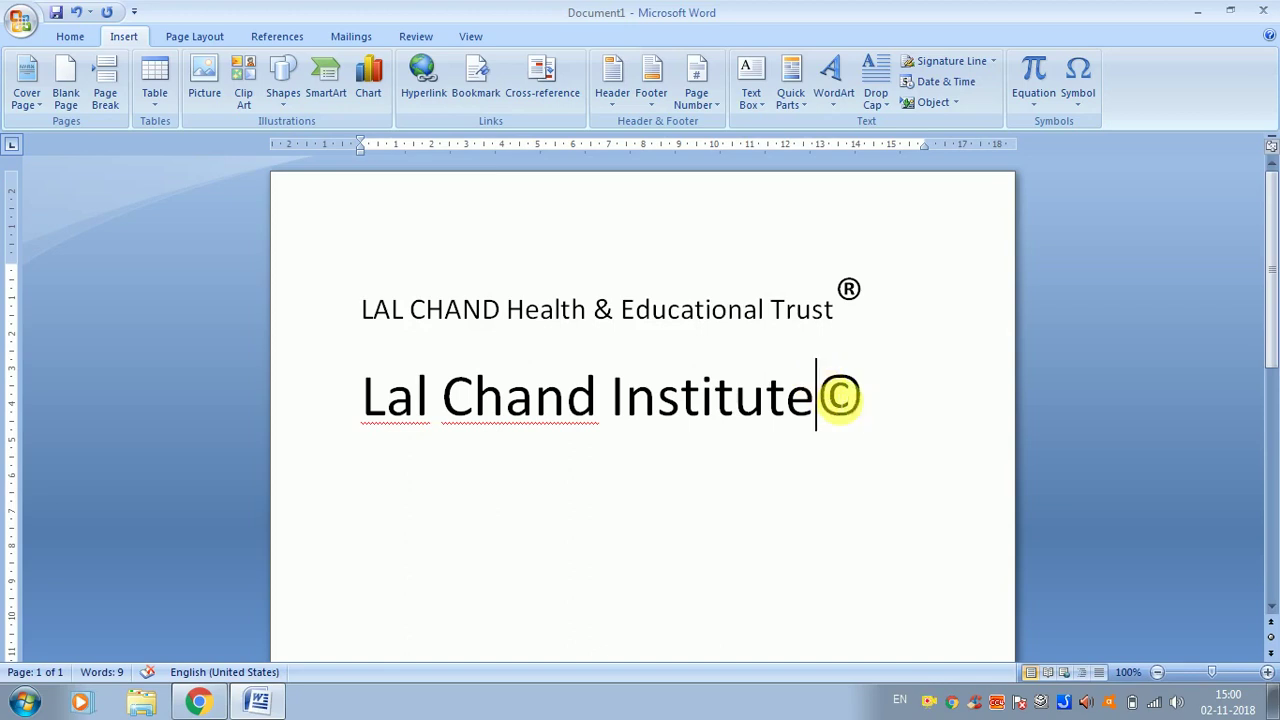
drag(834, 395, 877, 398)
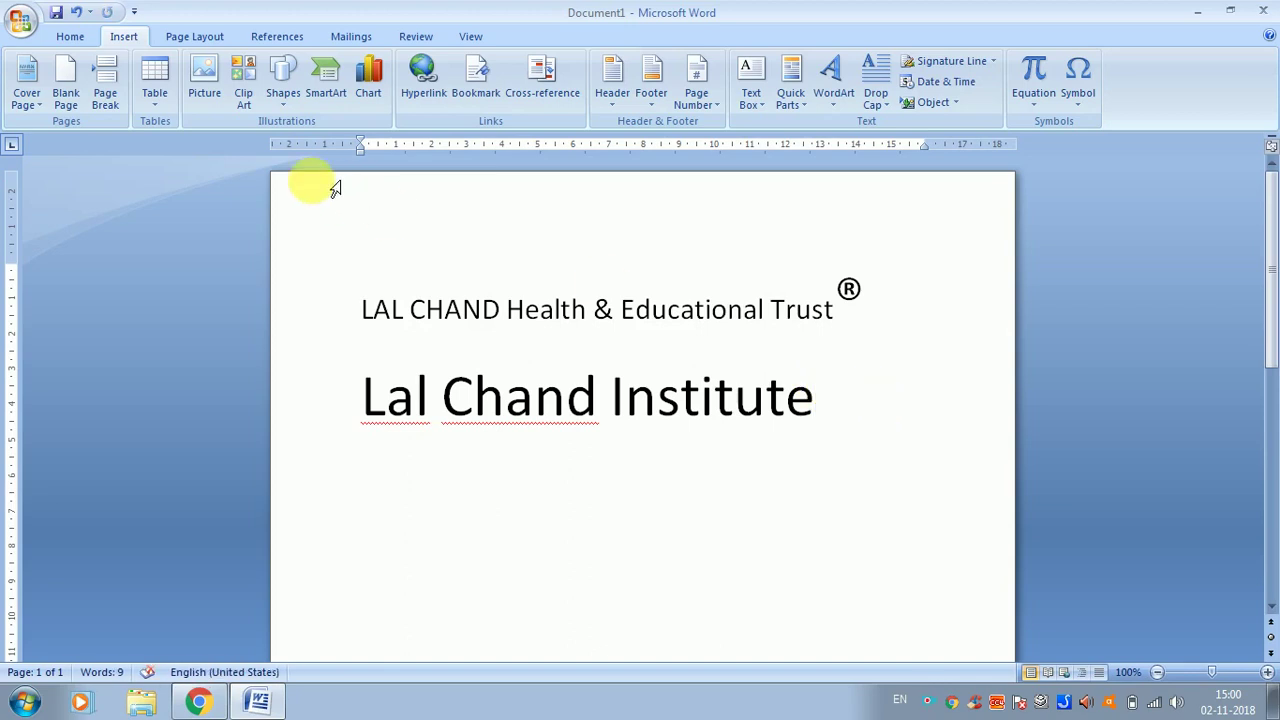
click(84, 37)
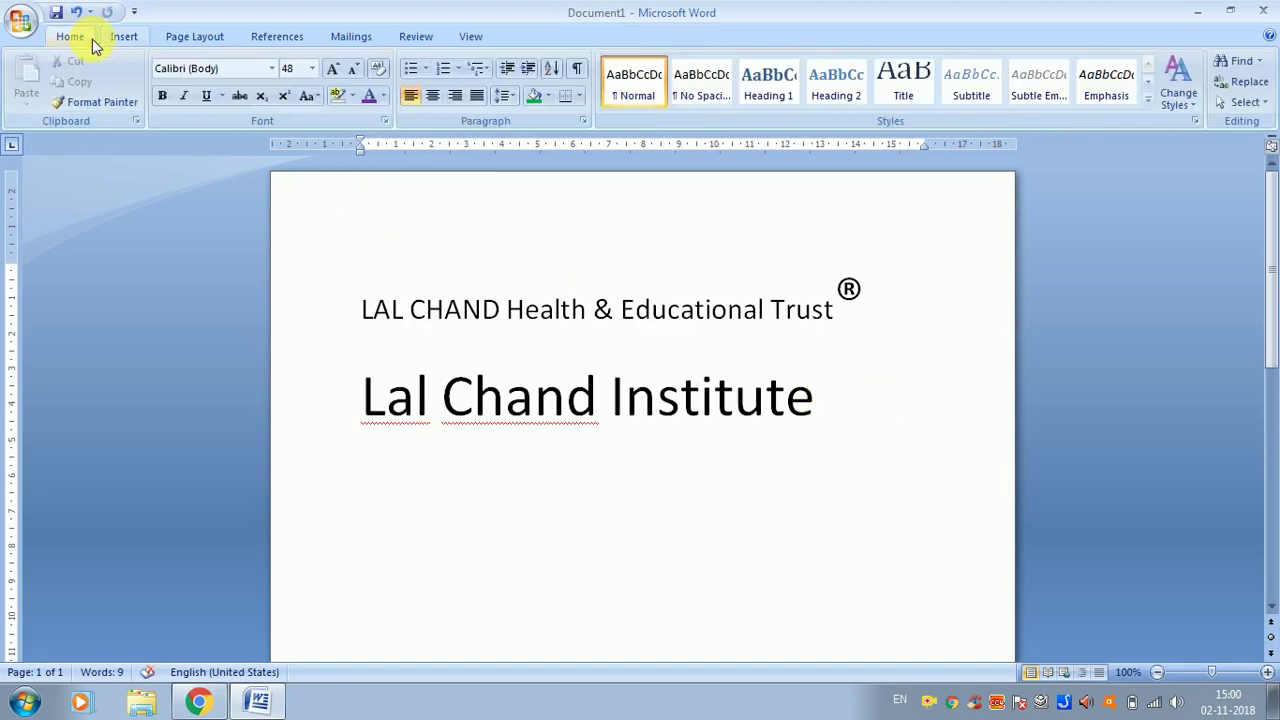
click(286, 99)
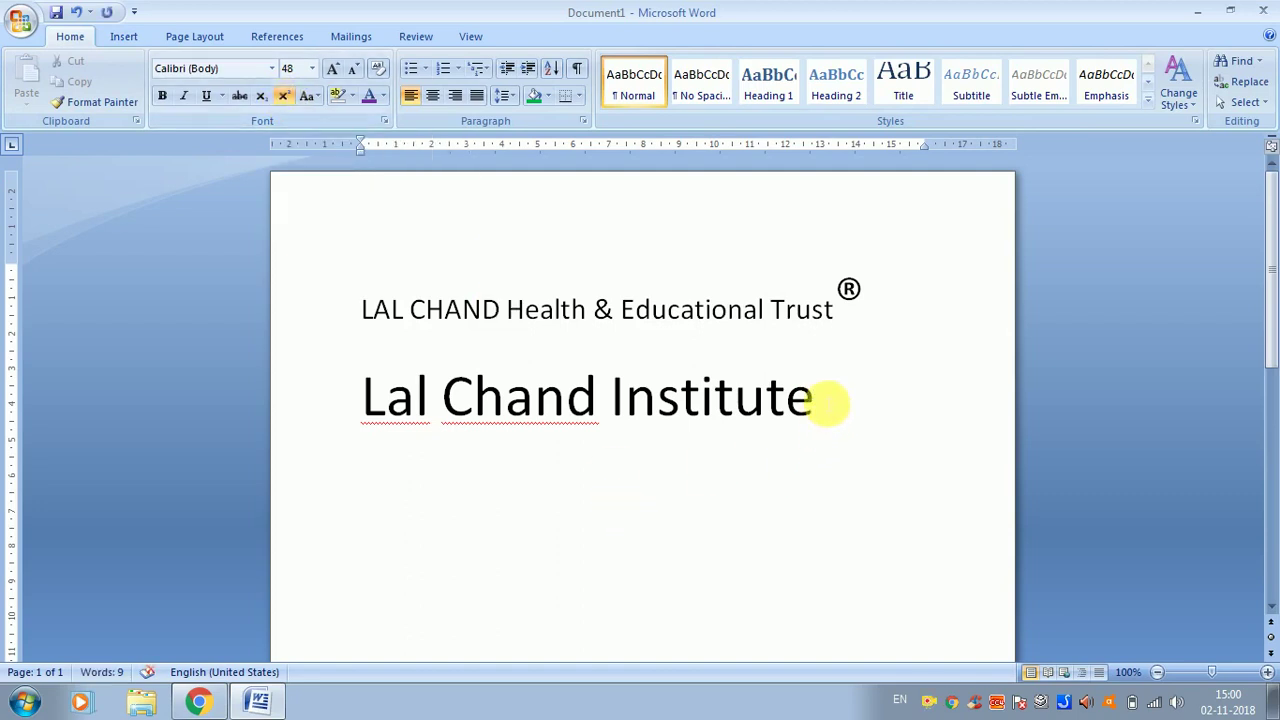
click(126, 38)
- Insert the © as a superscript after 'Institute' from the More Symbols dialog
click(1076, 88)
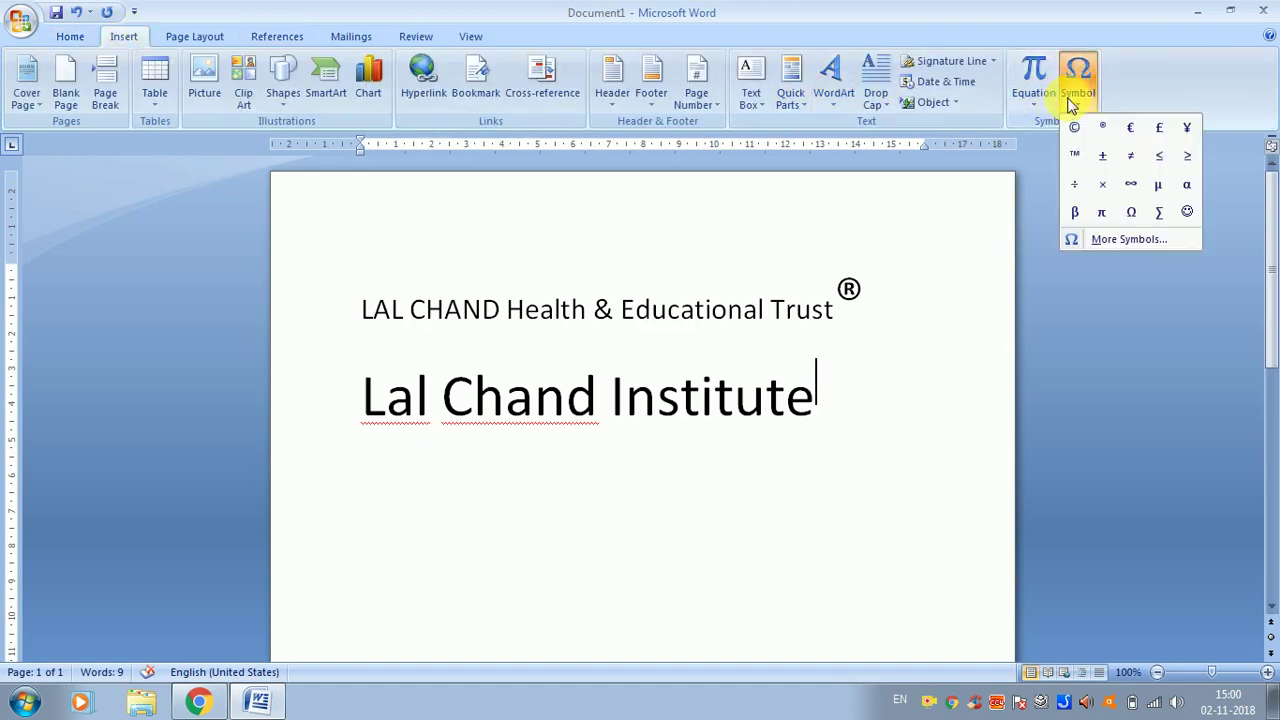
click(1121, 241)
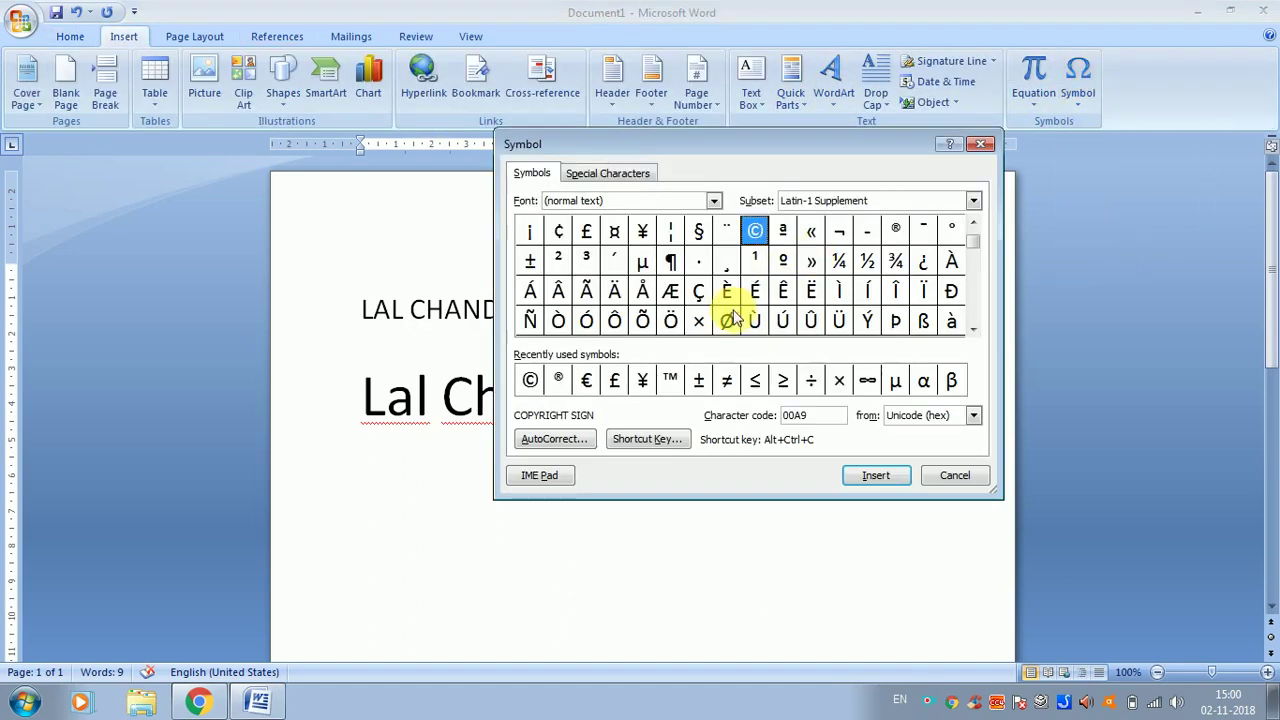
click(730, 320)
click(783, 261)
click(754, 231)
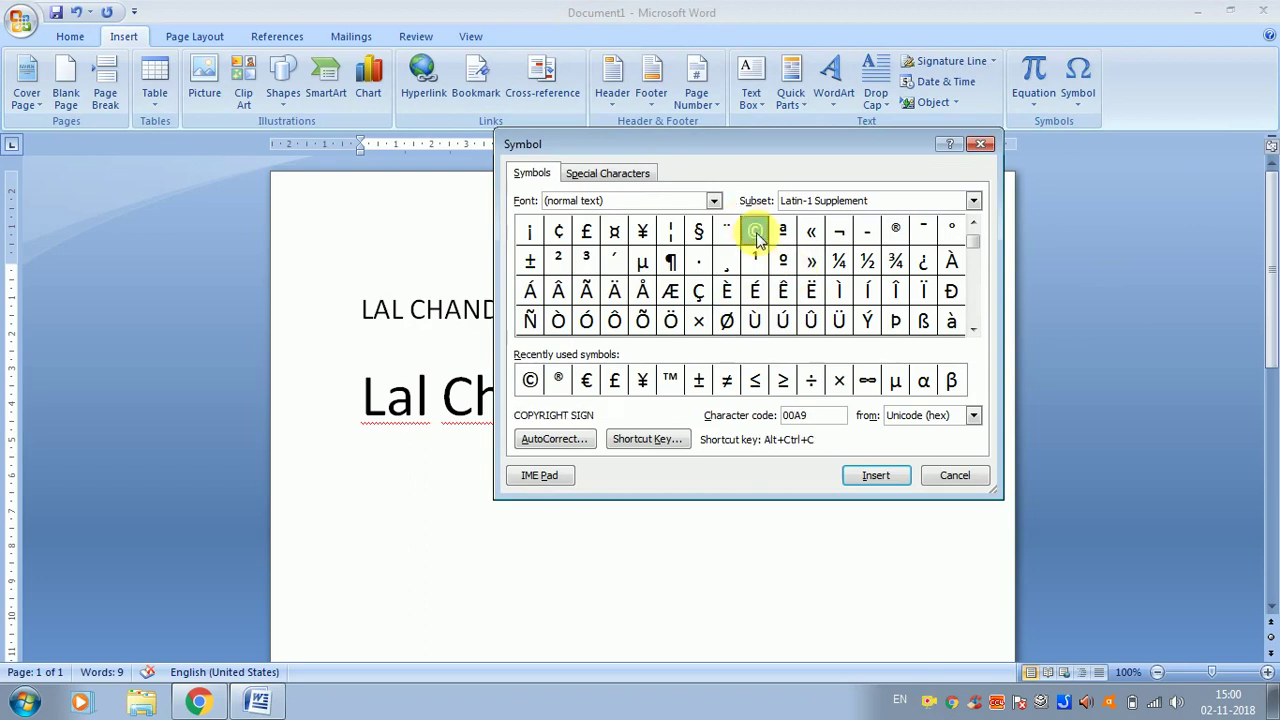
click(880, 478)
click(972, 476)
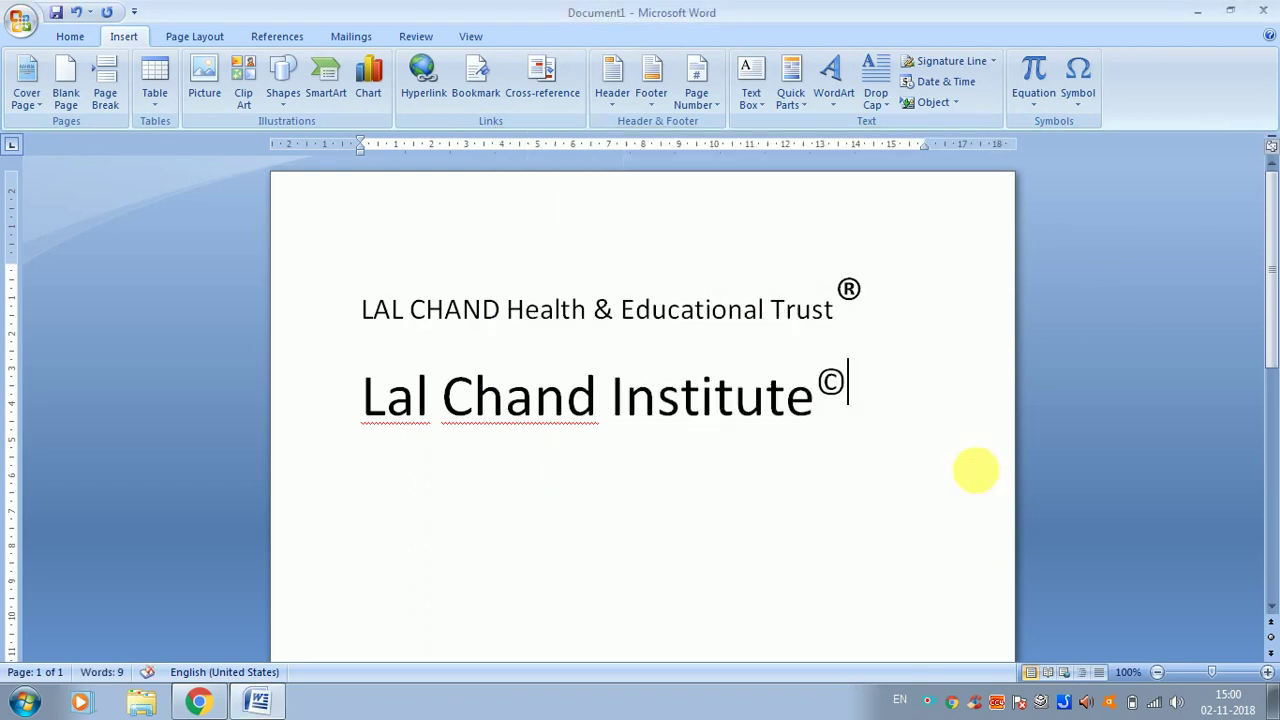
- Make the superscript © bold and start a new empty line below
double_click(830, 382)
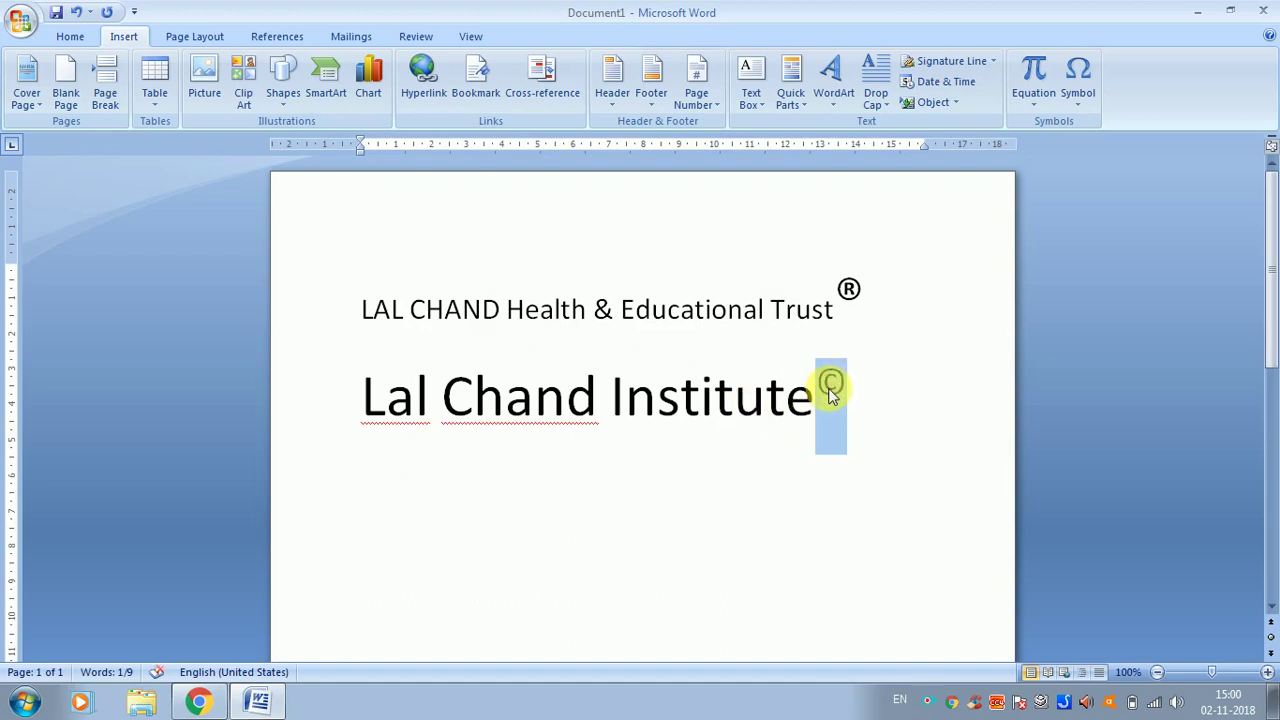
key(ctrl+b)
click(824, 436)
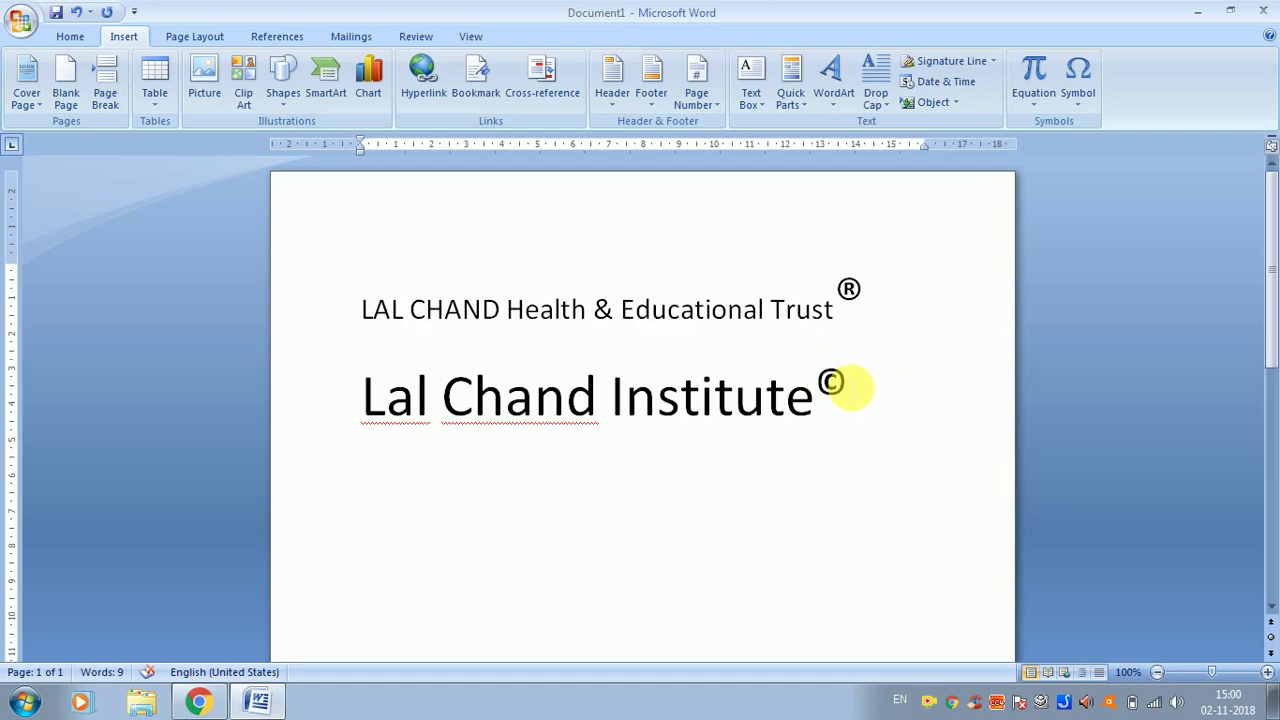
double_click(848, 388)
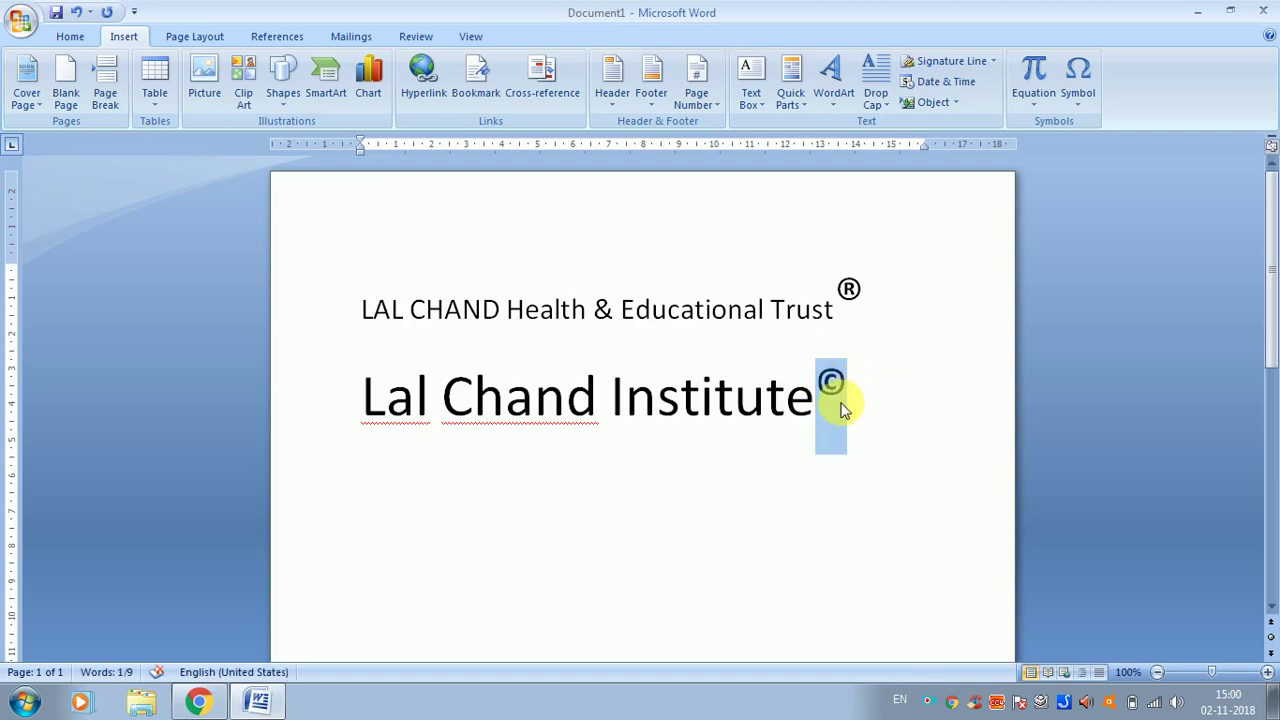
click(848, 406)
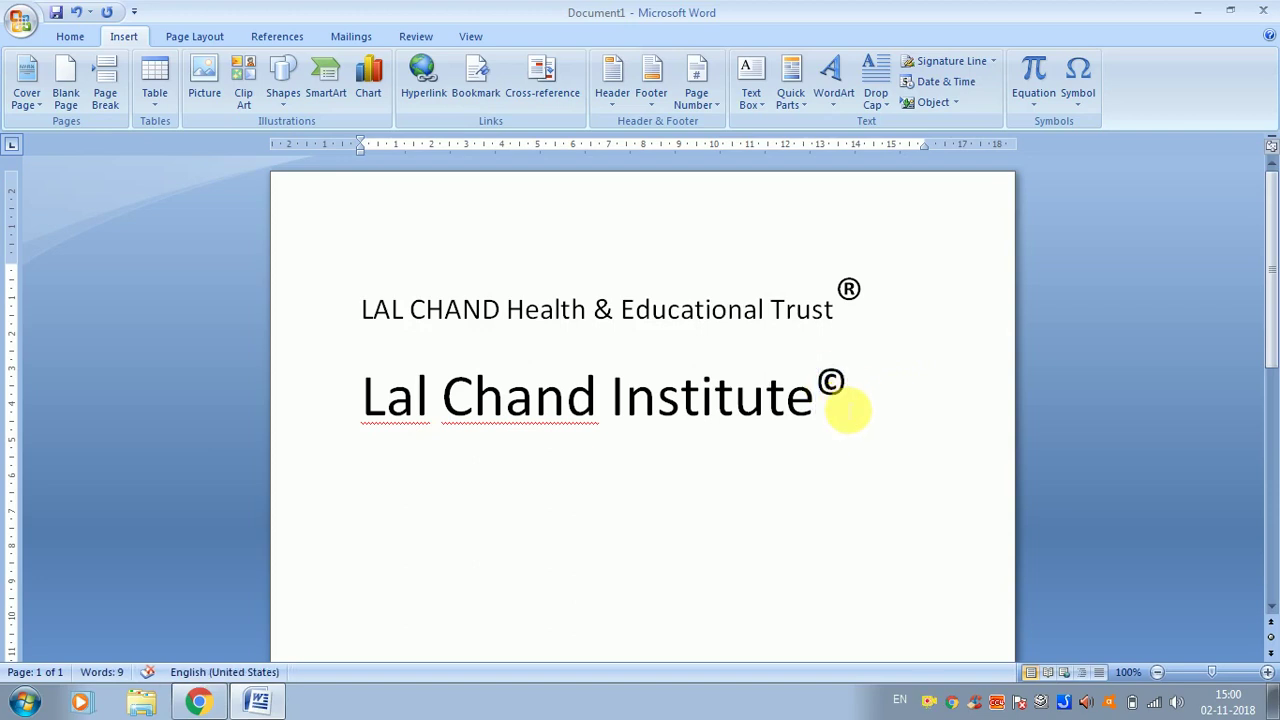
key(Return)
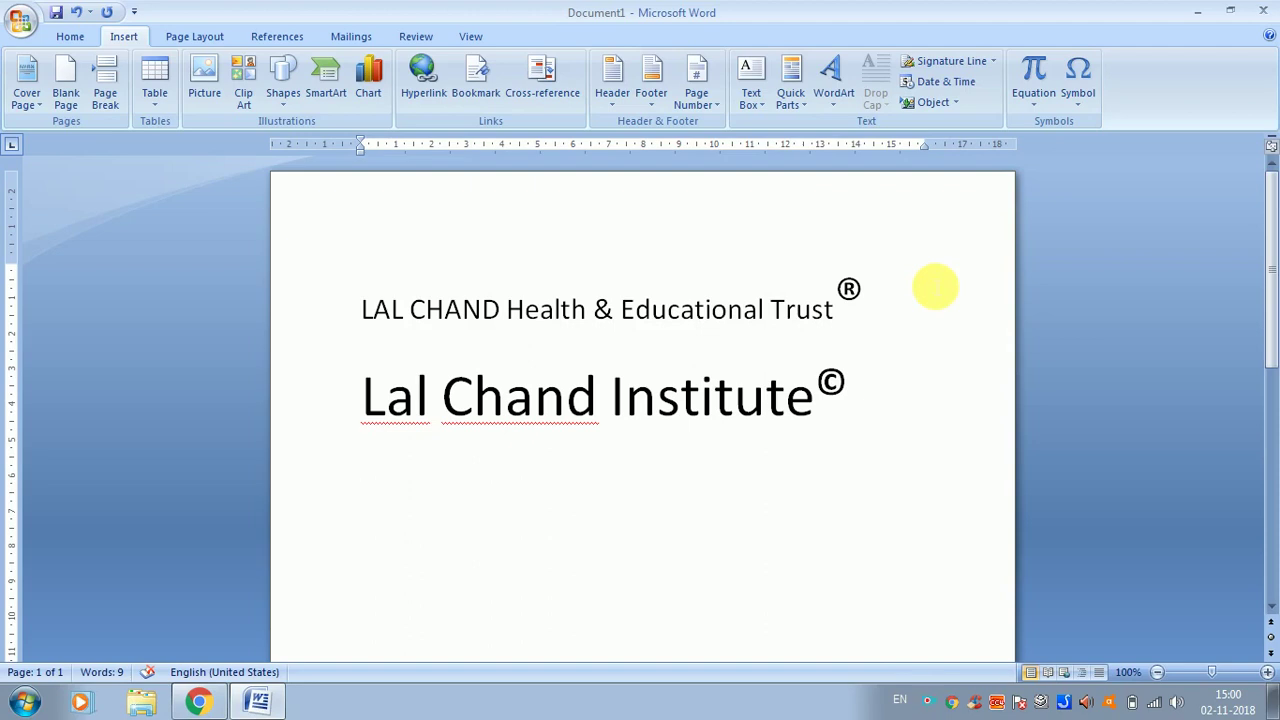
click(1078, 80)
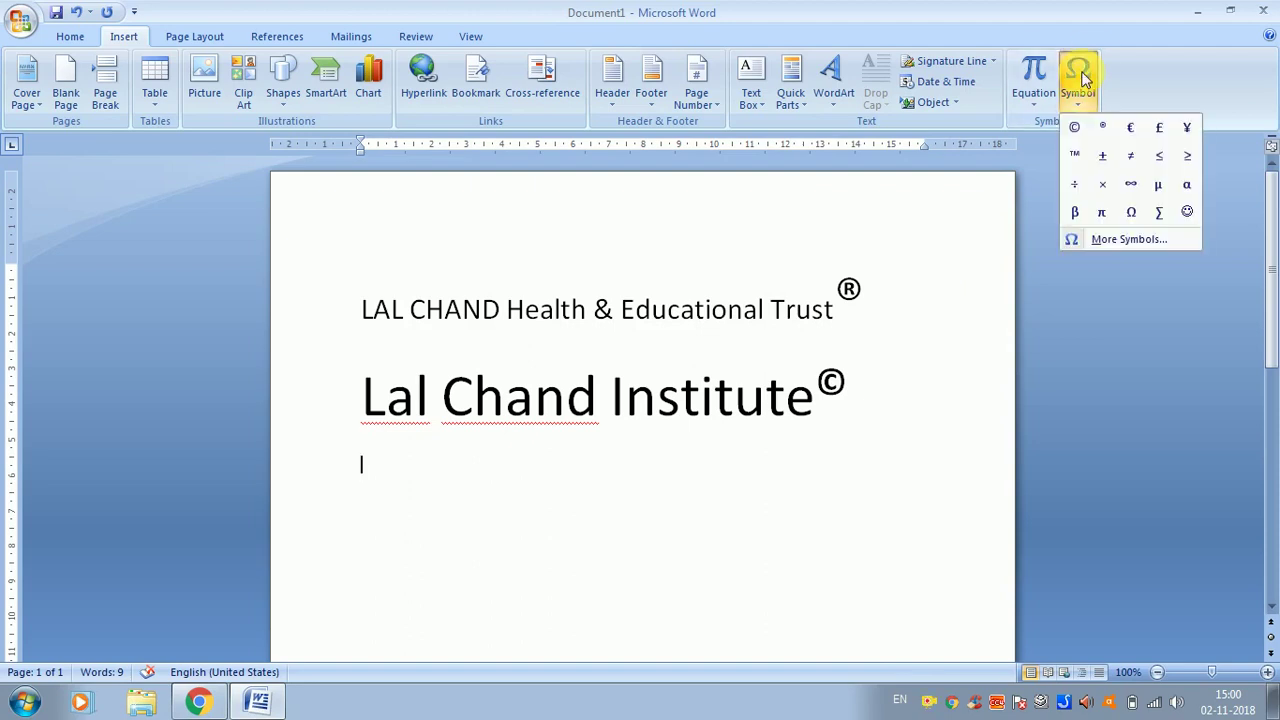
click(1115, 245)
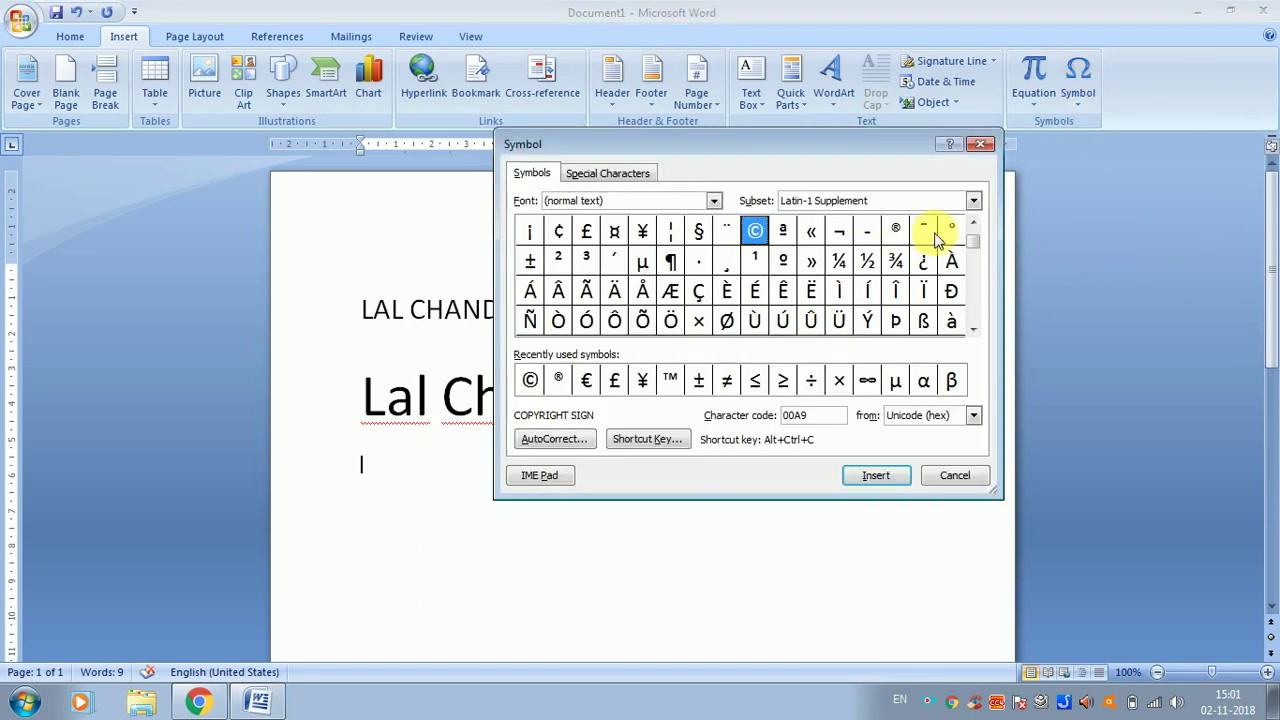
key(Down)
key(Down)
key(Down)
key(Down)
key(Down)
key(Down)
key(Down)
key(Down)
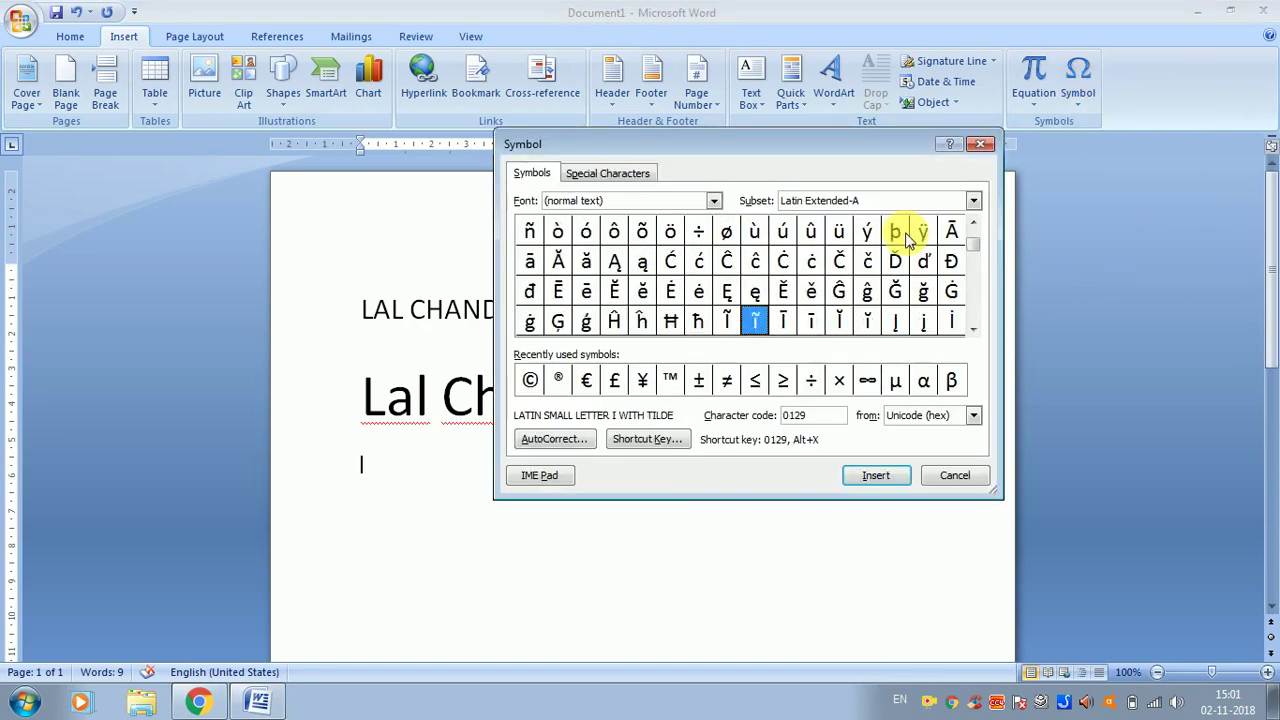
key(Down)
key(Down)
key(Down)
key(Down)
key(Down)
key(Down)
key(Down)
key(Down)
key(Down)
key(Down)
key(Down)
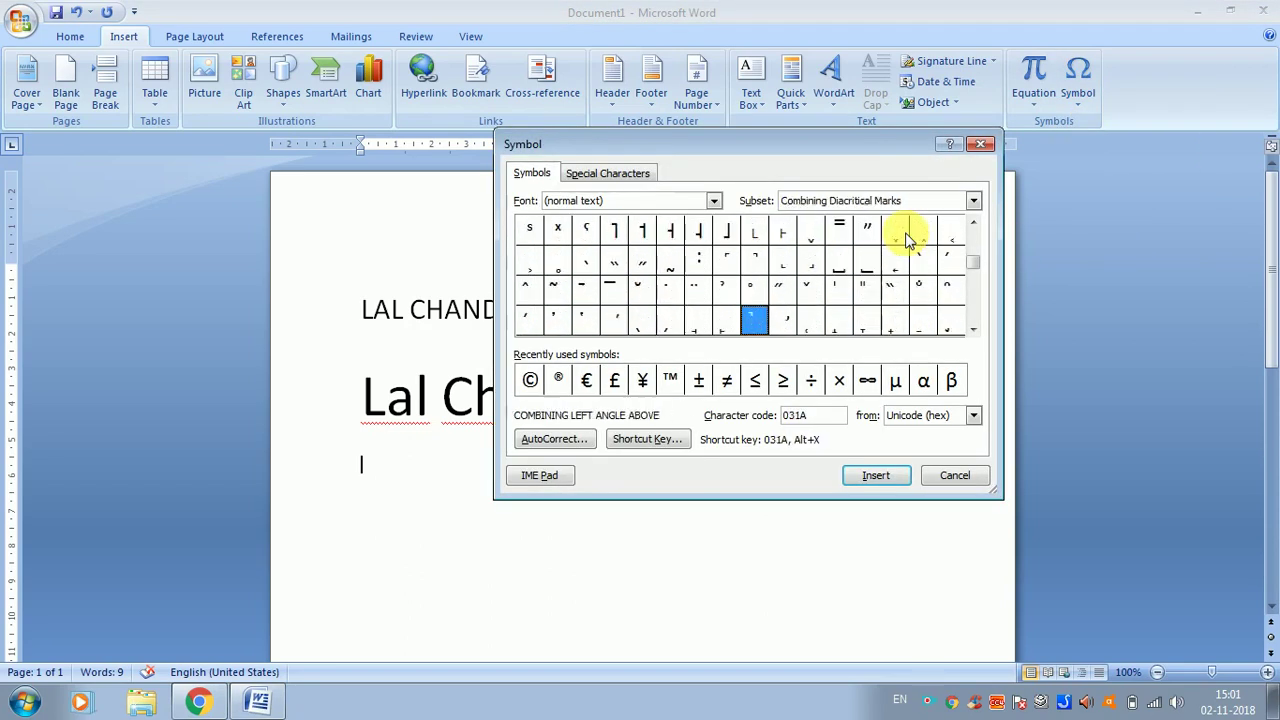
key(Down)
key(Down)
key(Down)
key(Down)
key(Down)
key(Down)
key(Down)
key(Down)
key(Down)
key(Down)
key(Down)
key(Down)
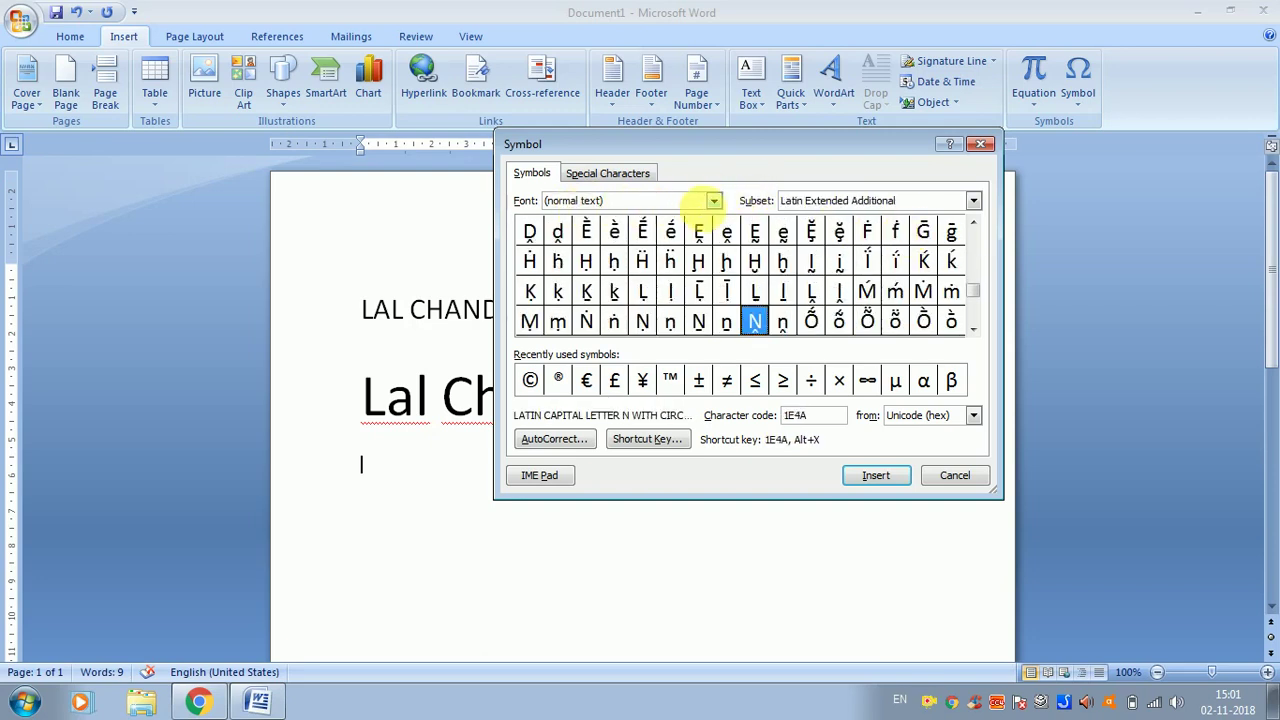
click(714, 201)
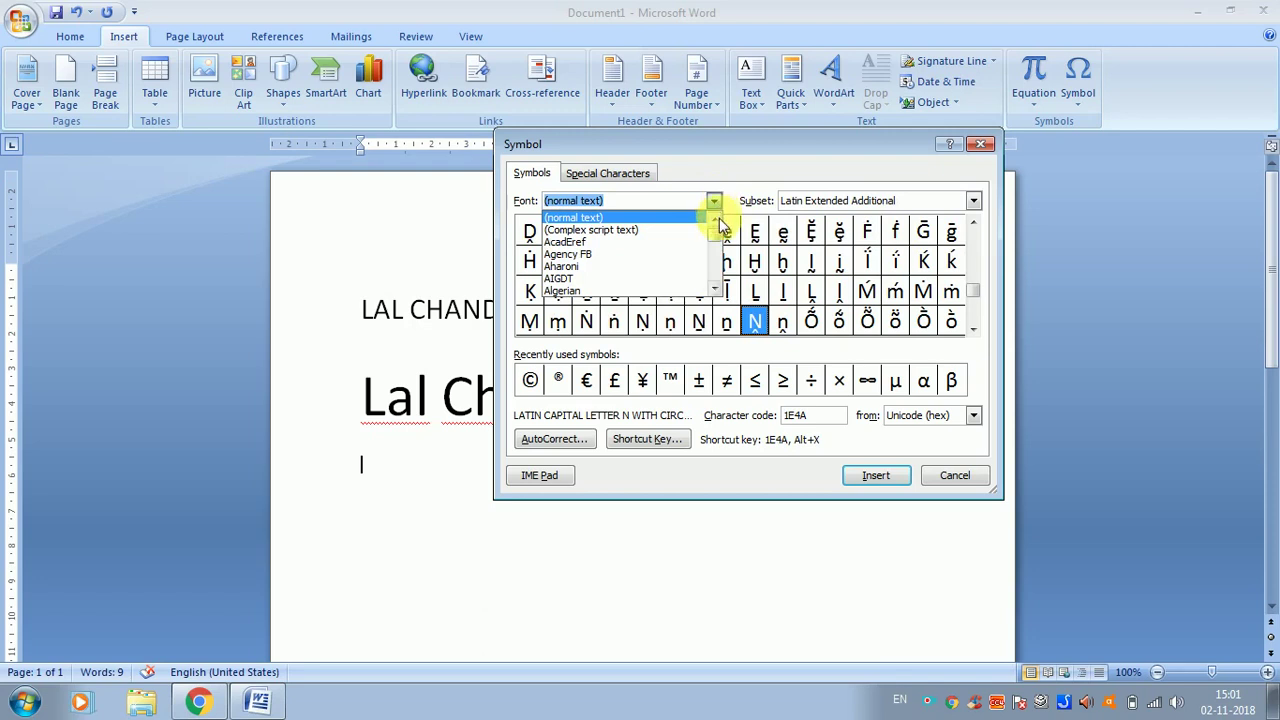
mouse_move(718, 238)
mouse_down()
mouse_move(716, 280)
mouse_move(716, 243)
mouse_up()
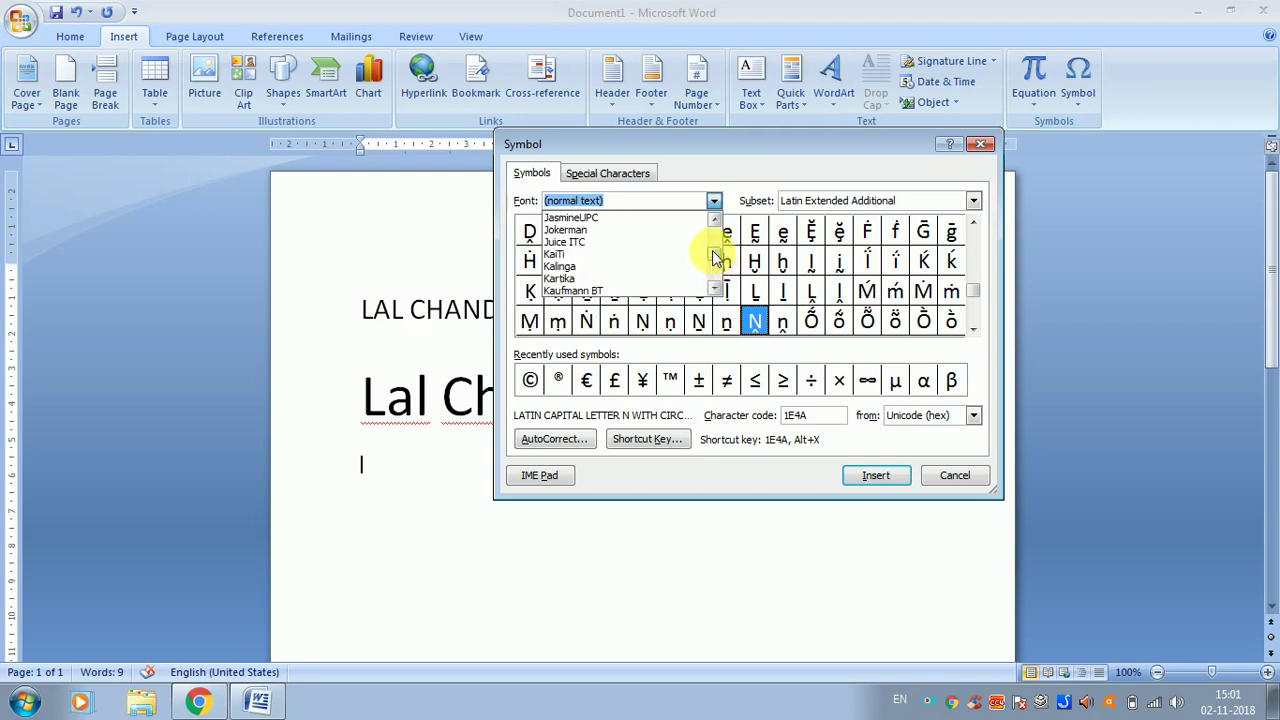
click(653, 240)
click(754, 260)
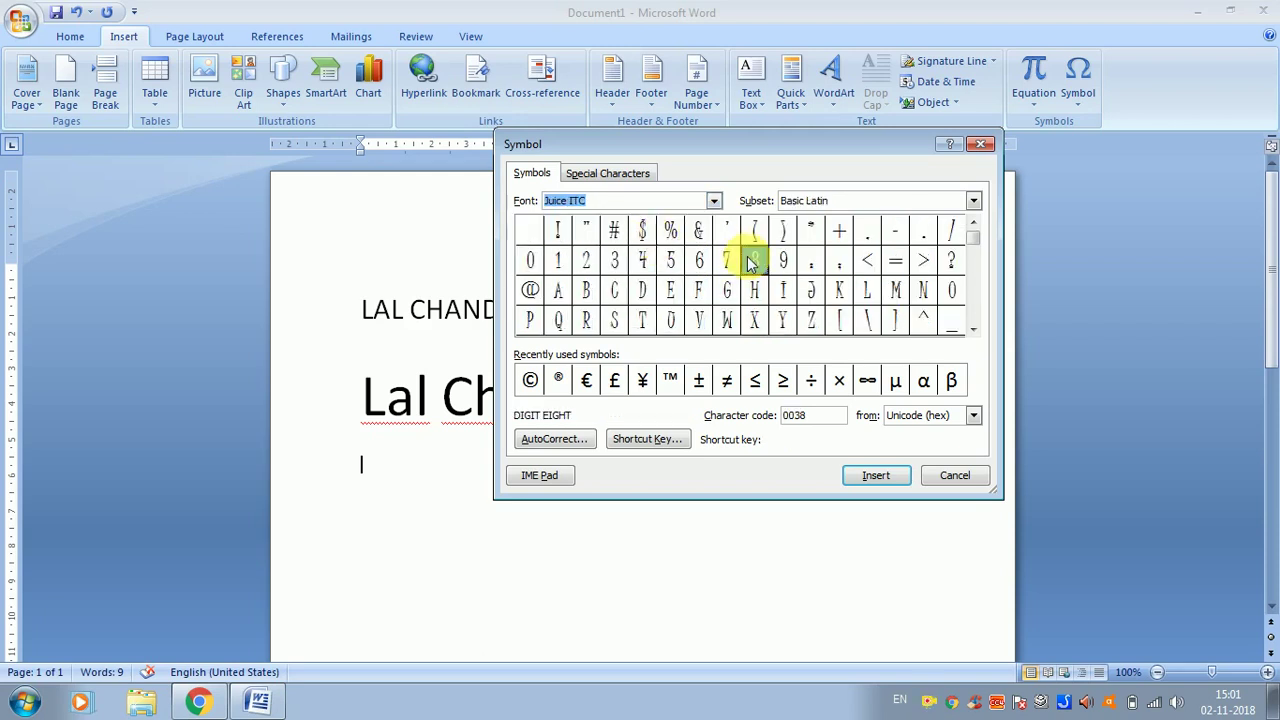
key(Down)
key(Down)
key(Down)
key(Down)
key(Down)
key(Down)
key(Down)
key(Down)
key(Down)
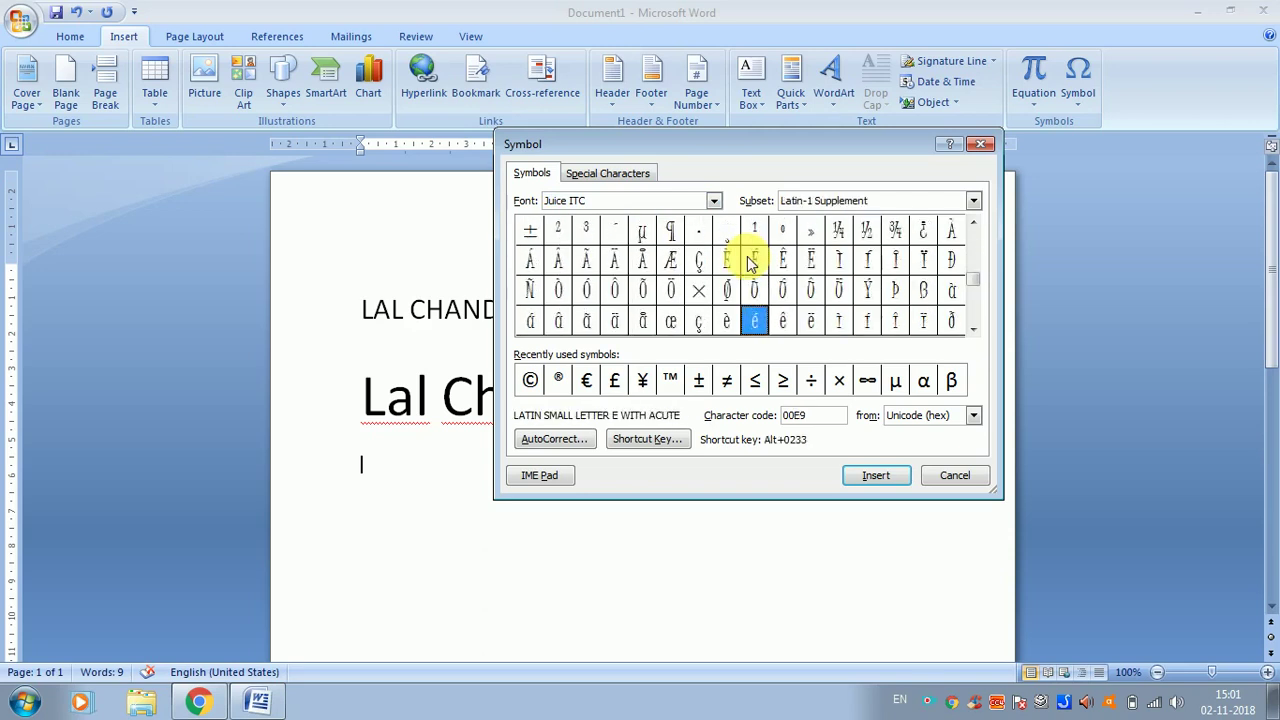
key(Down)
key(Down)
key(Down)
key(Down)
key(Down)
click(754, 260)
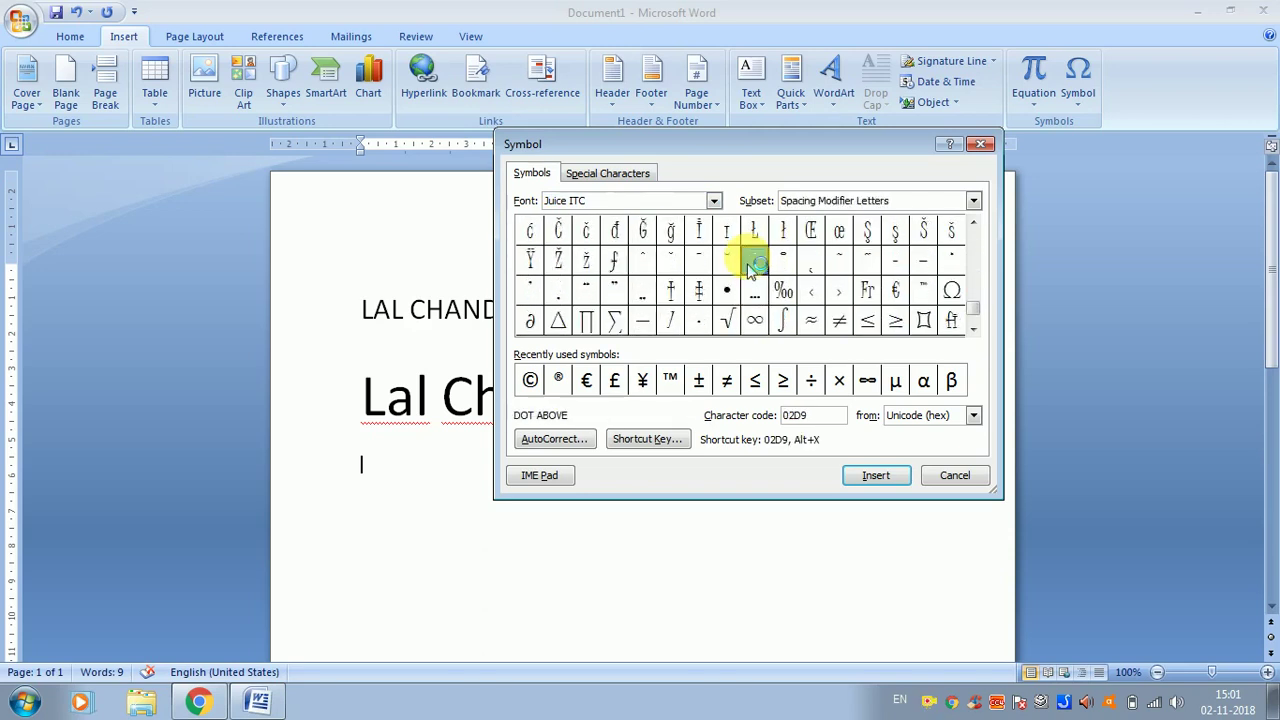
click(840, 320)
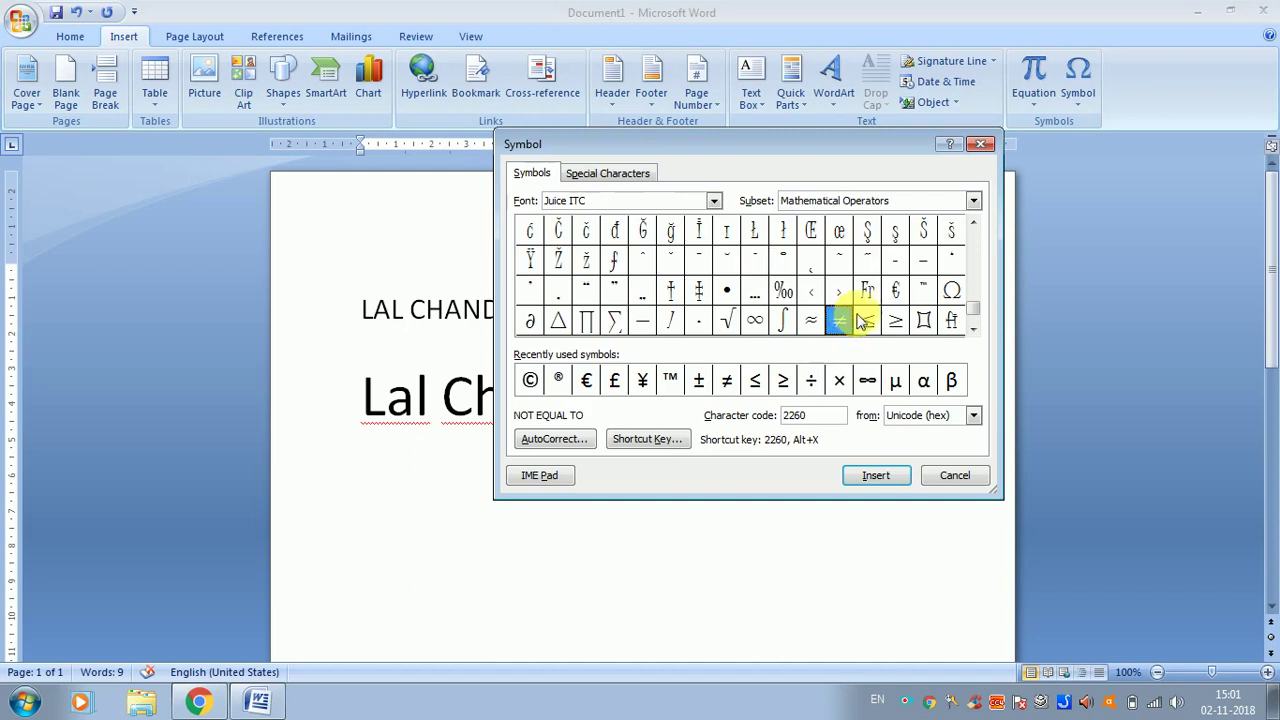
click(903, 320)
click(923, 320)
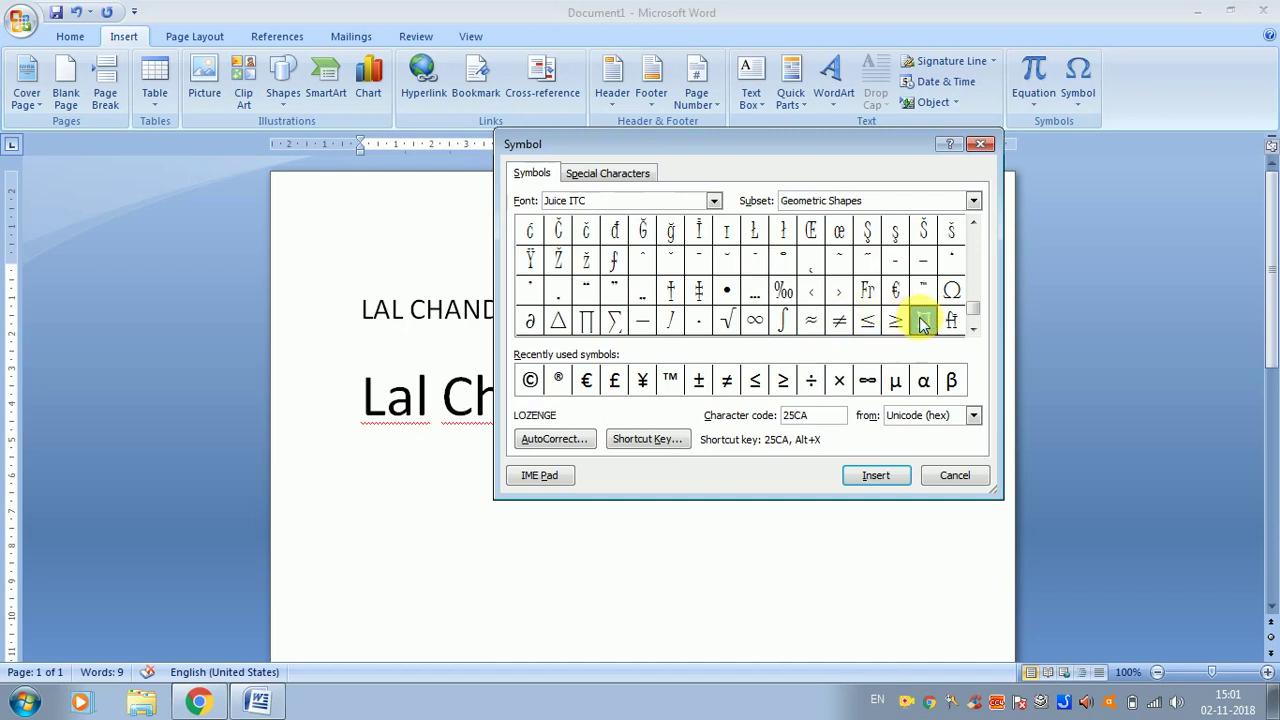
click(811, 320)
click(727, 322)
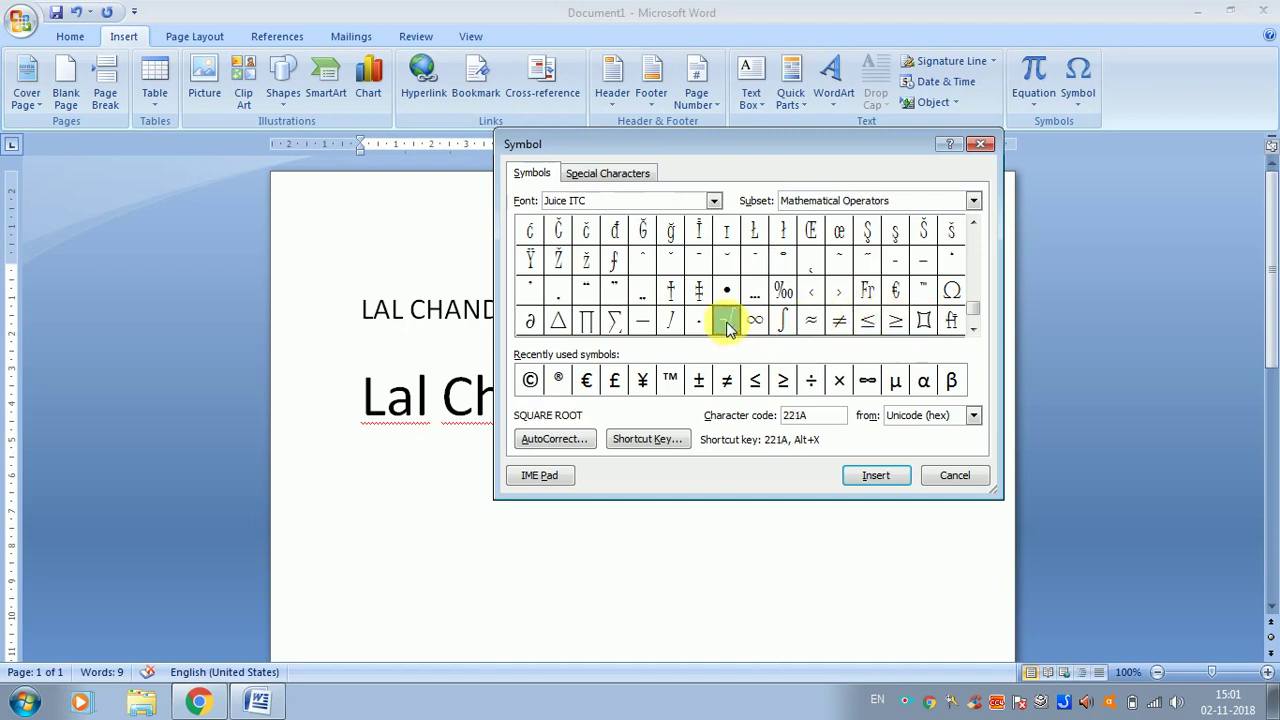
click(615, 322)
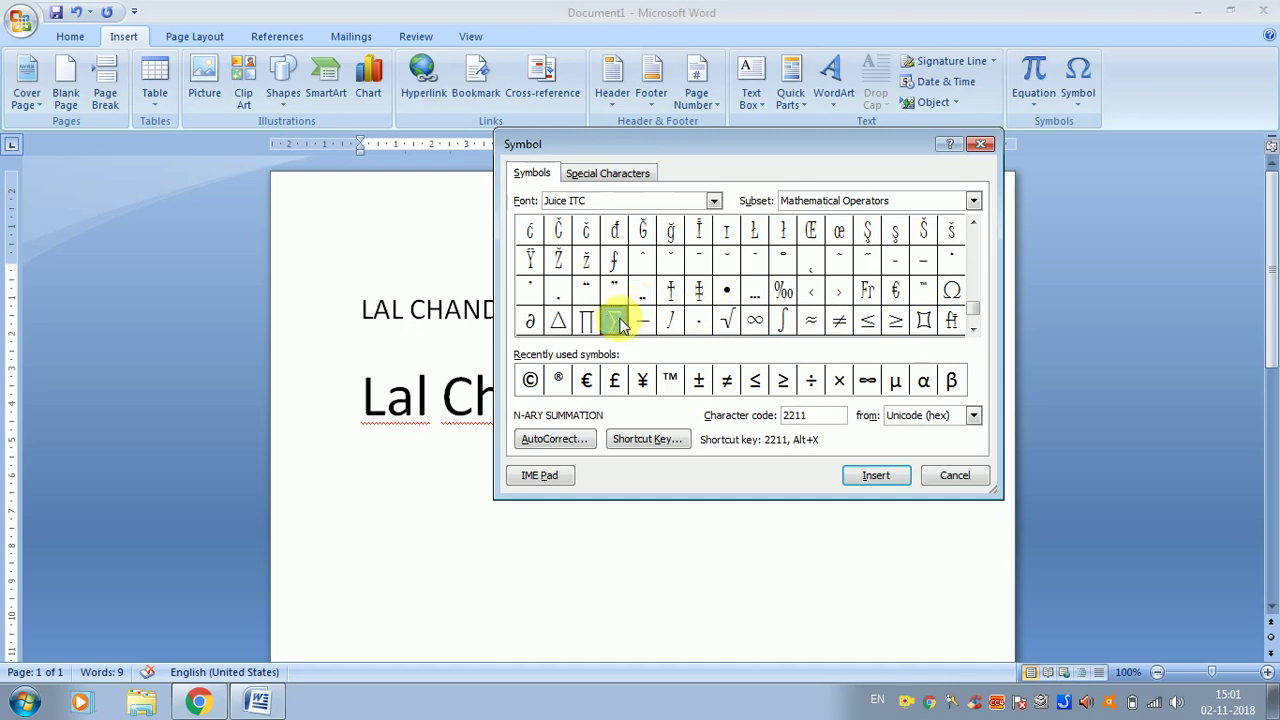
click(811, 264)
click(900, 294)
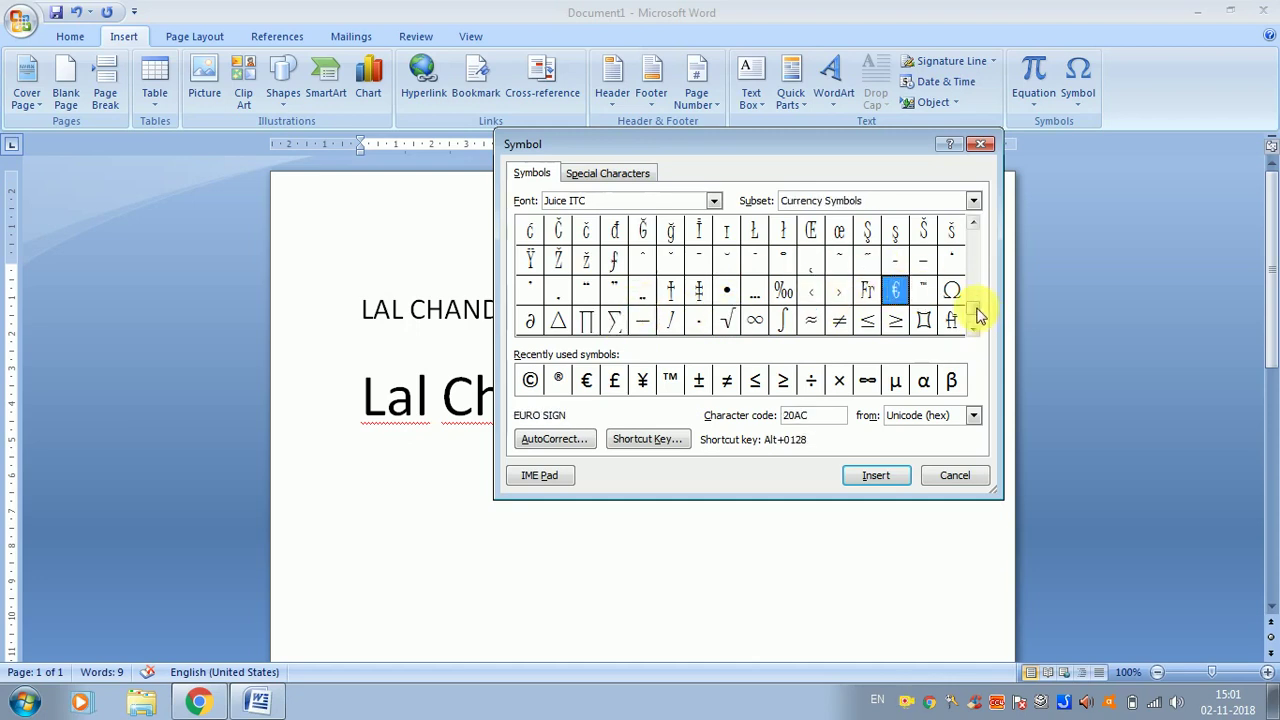
drag(977, 302, 973, 243)
click(867, 260)
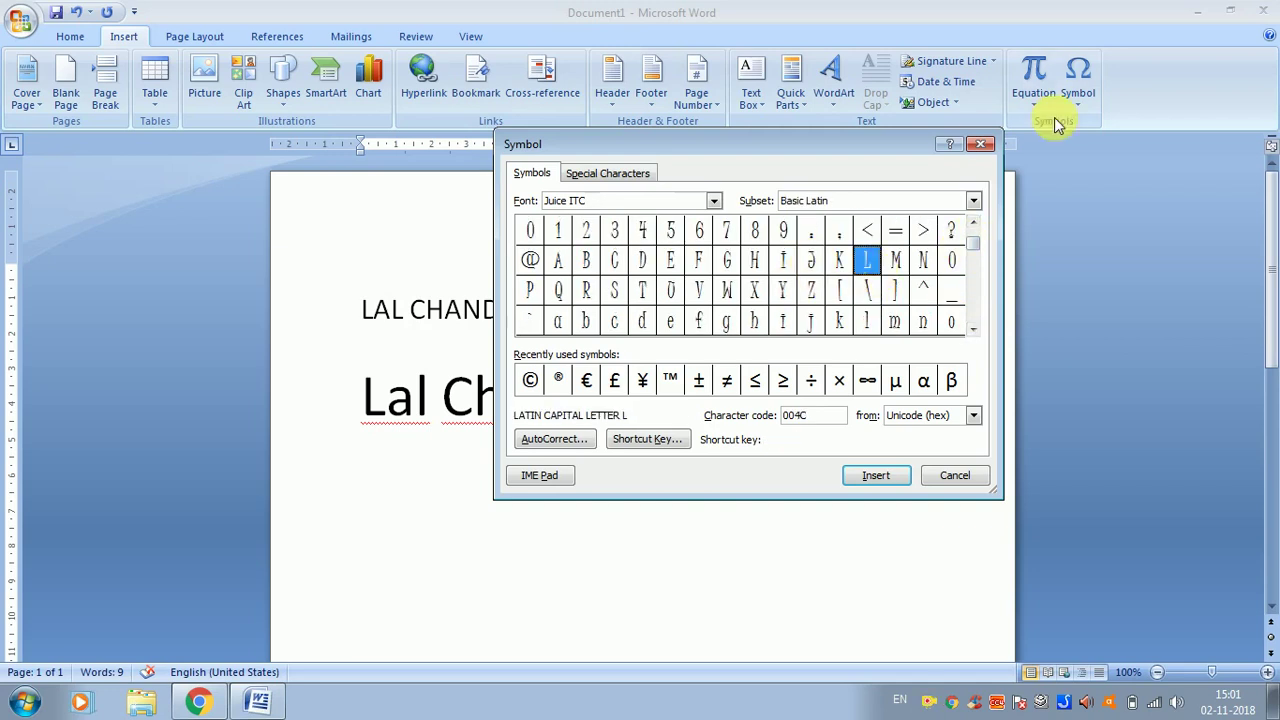
click(782, 290)
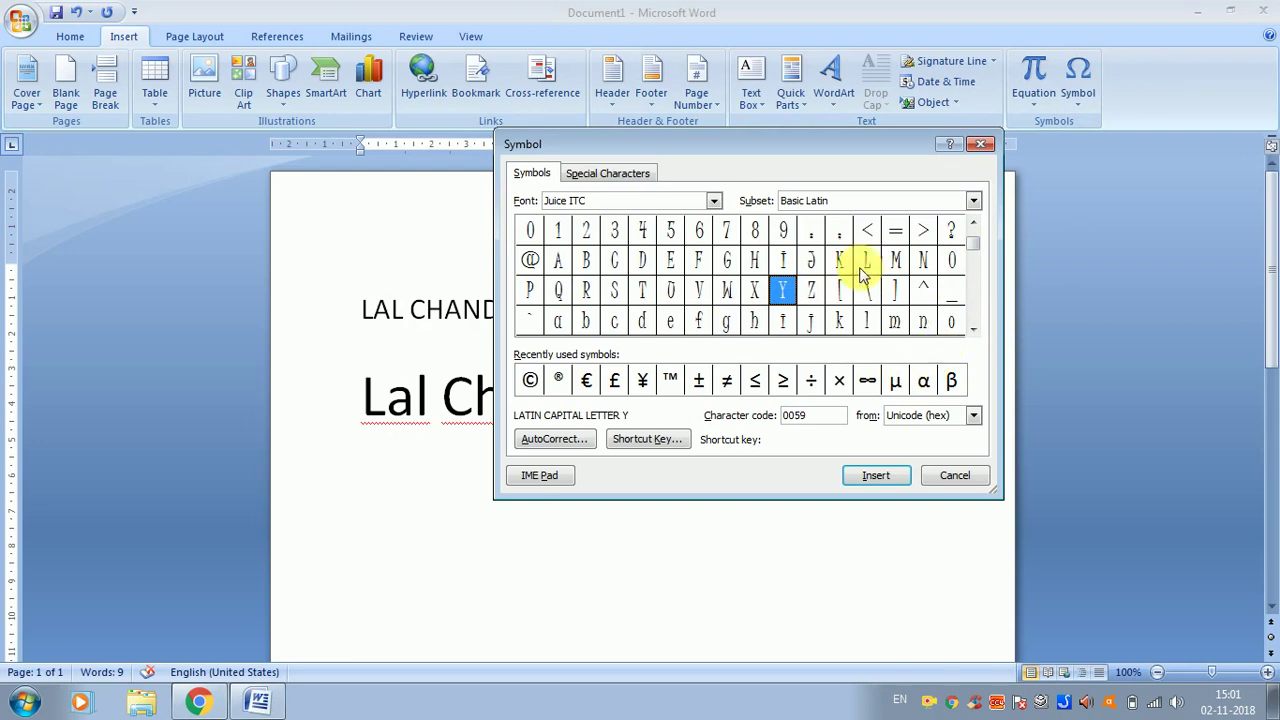
click(762, 294)
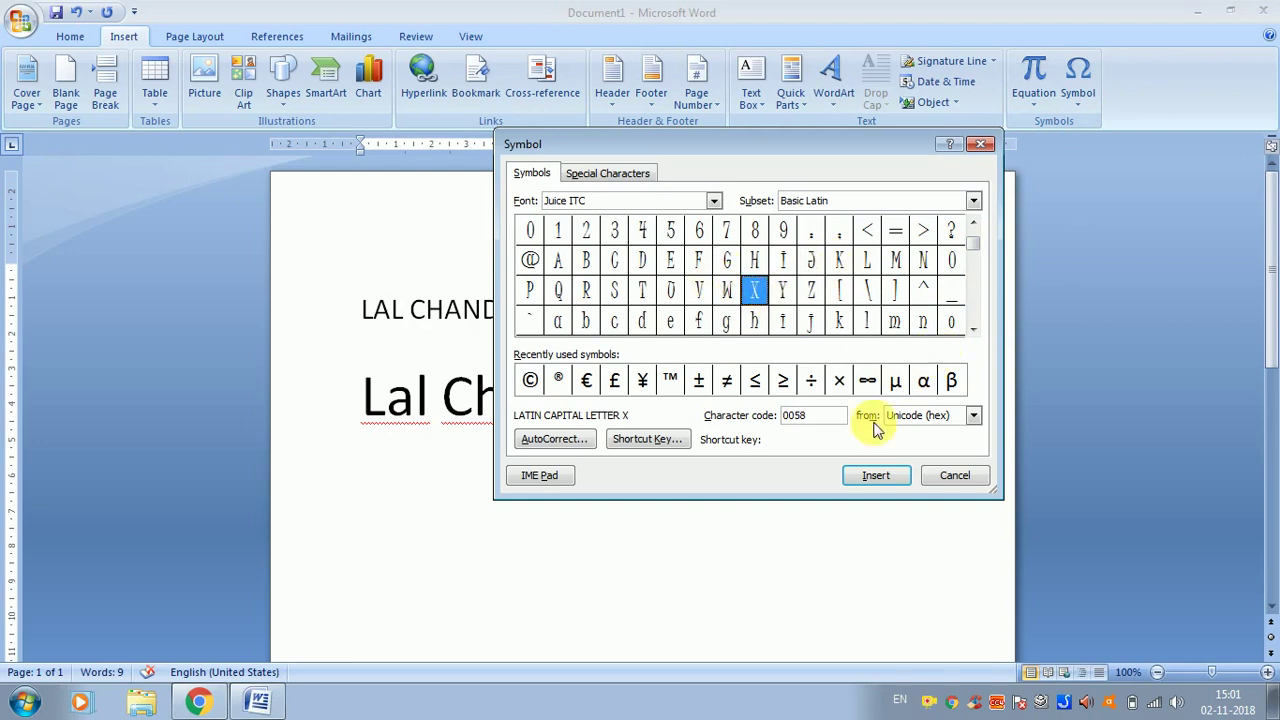
click(955, 476)
click(888, 435)
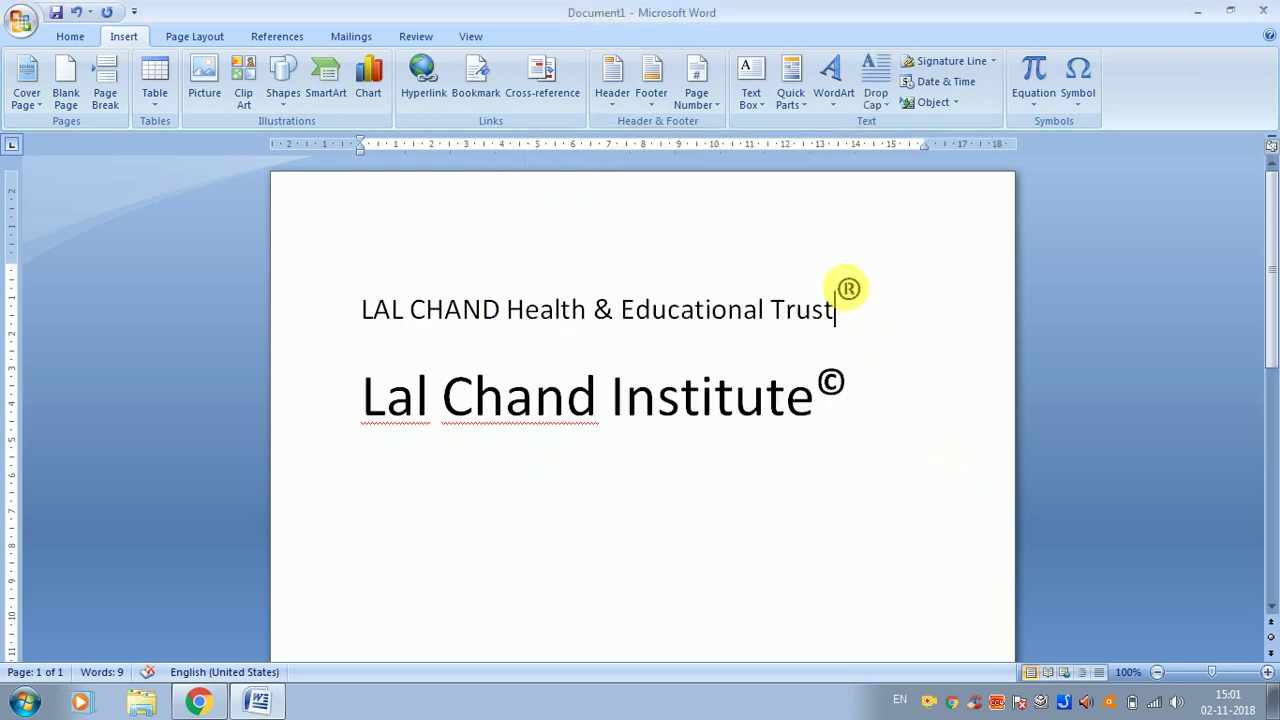
drag(846, 288, 877, 291)
click(827, 447)
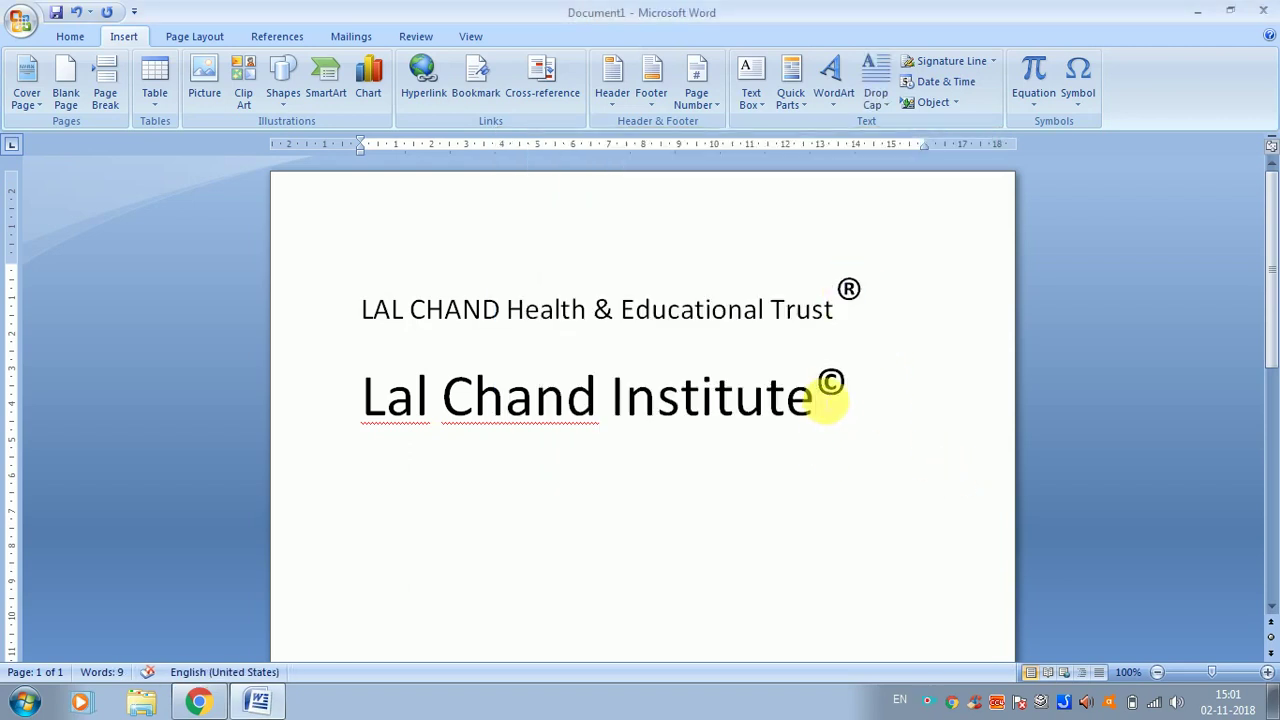
drag(1270, 200, 1270, 163)
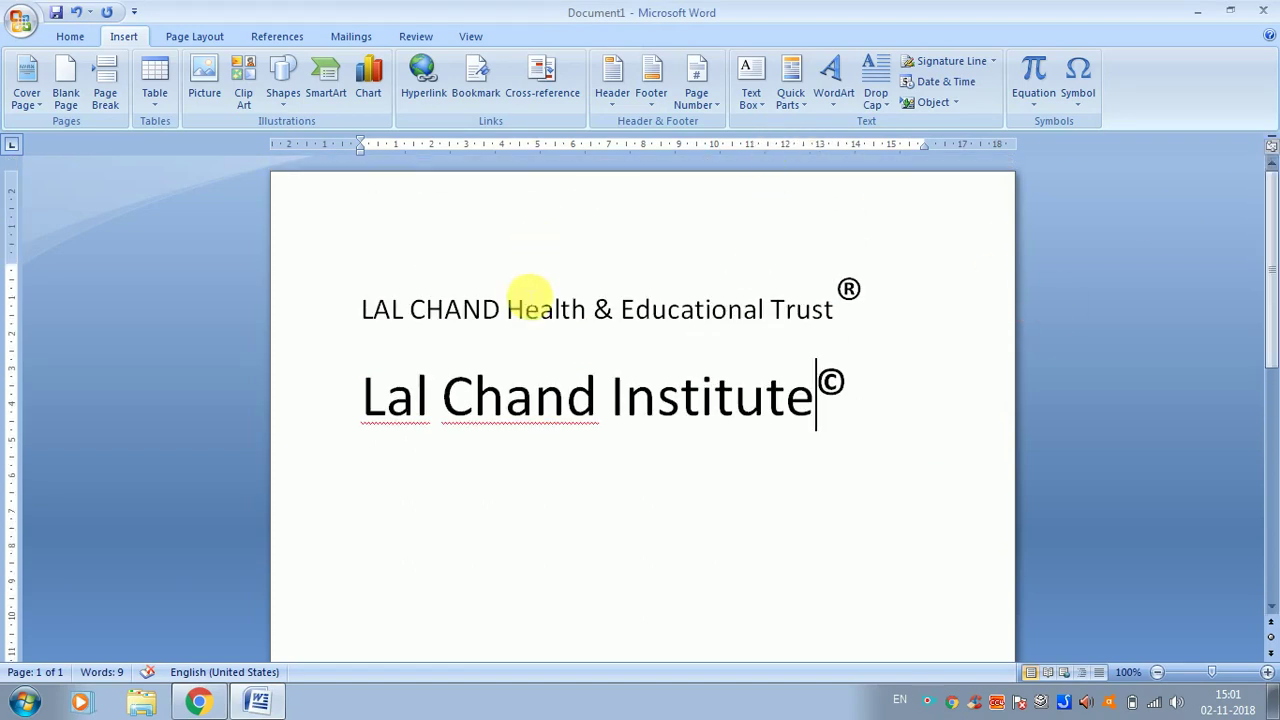
- Open the channel's Videos tab in Chrome and scroll through its Word and Excel uploads
click(197, 704)
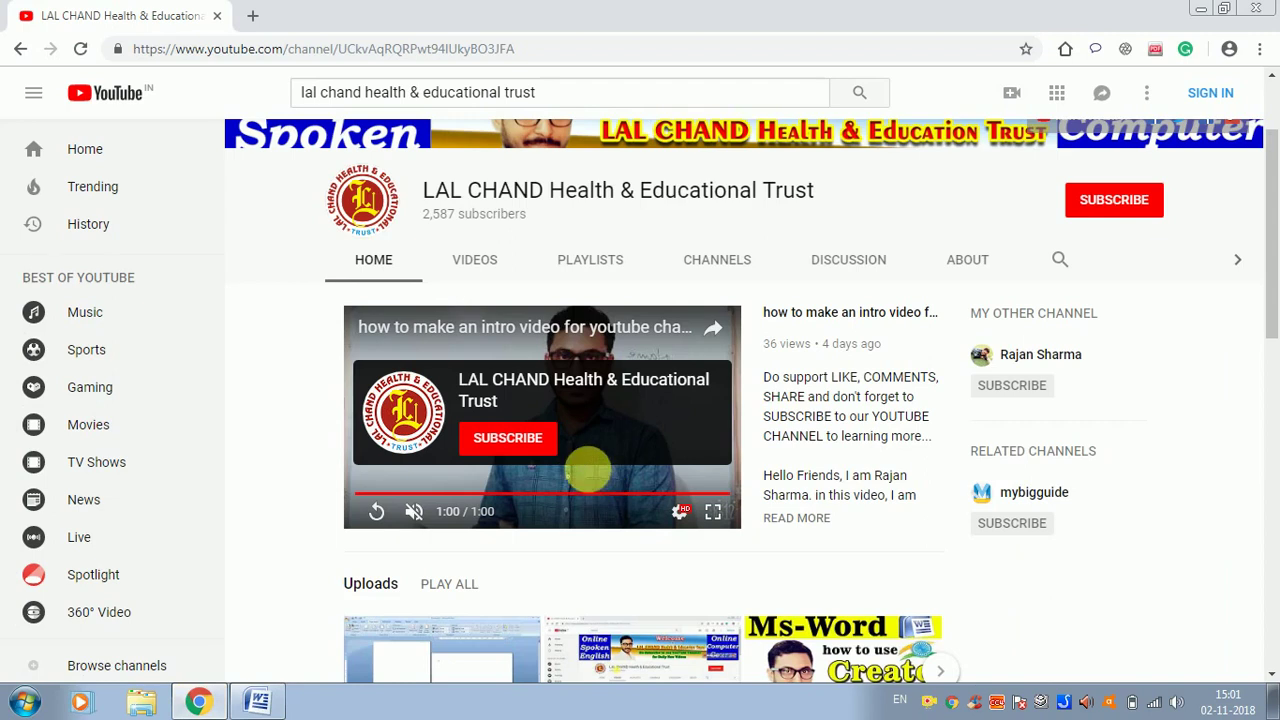
click(462, 270)
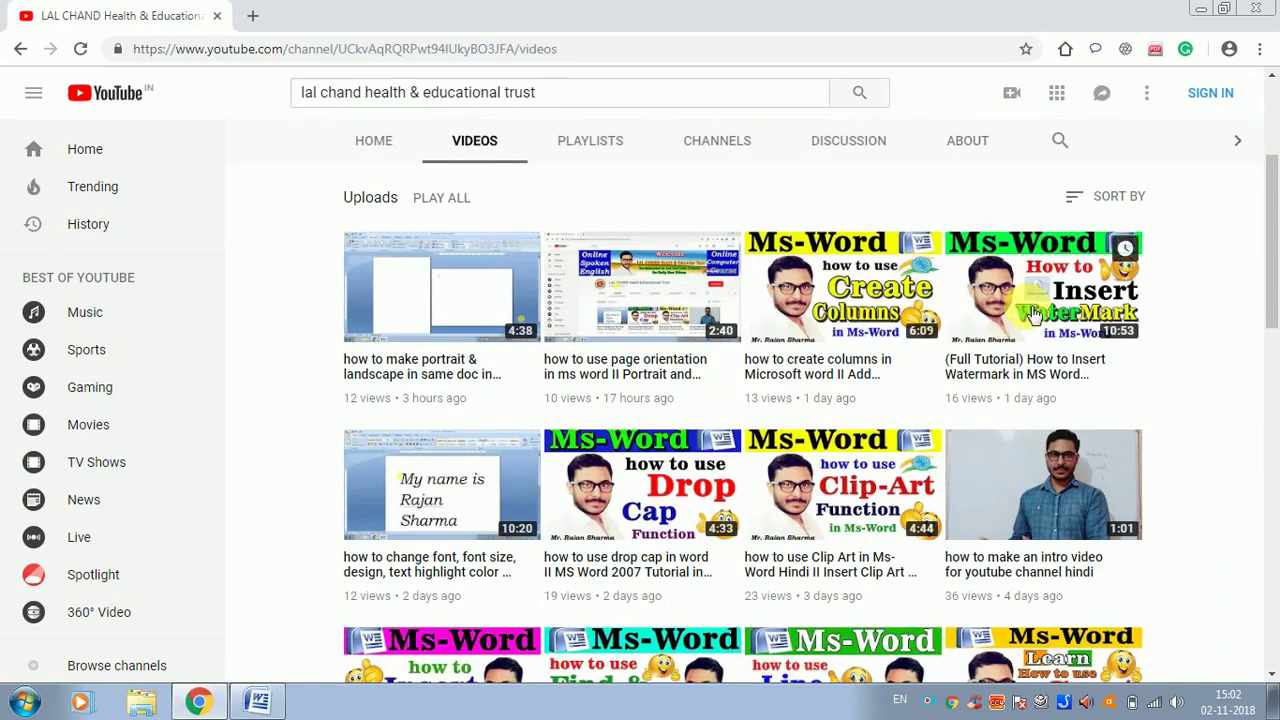
drag(1277, 238, 1276, 583)
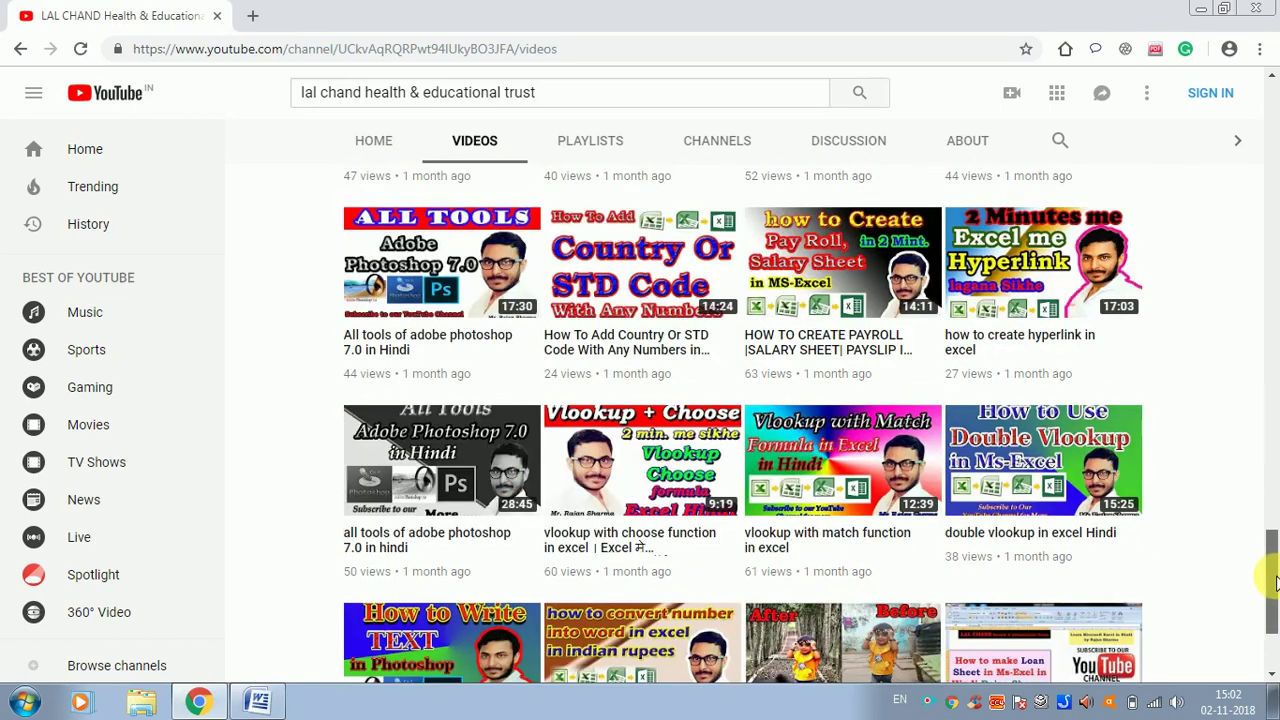